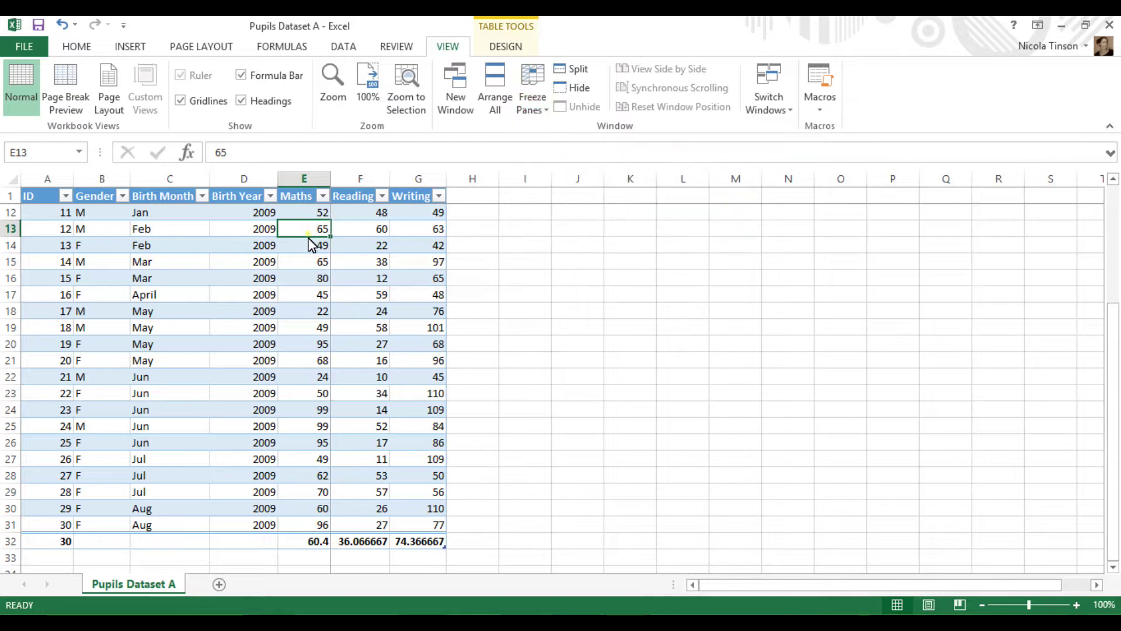
scroll(310, 255, "down", 4)
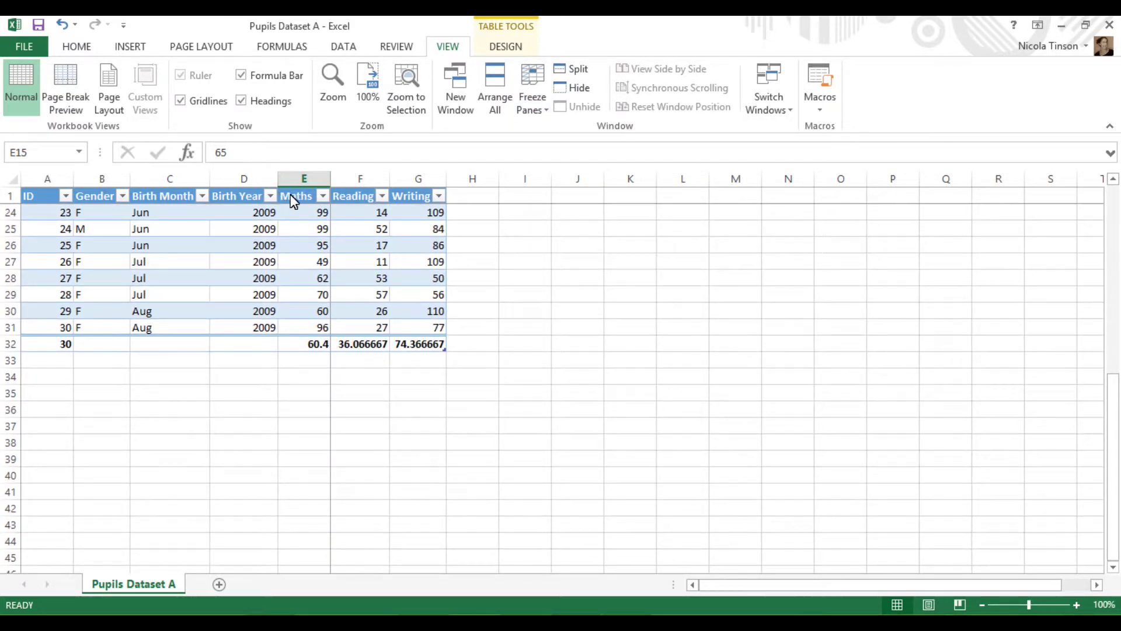
scroll(303, 226, "up", 1)
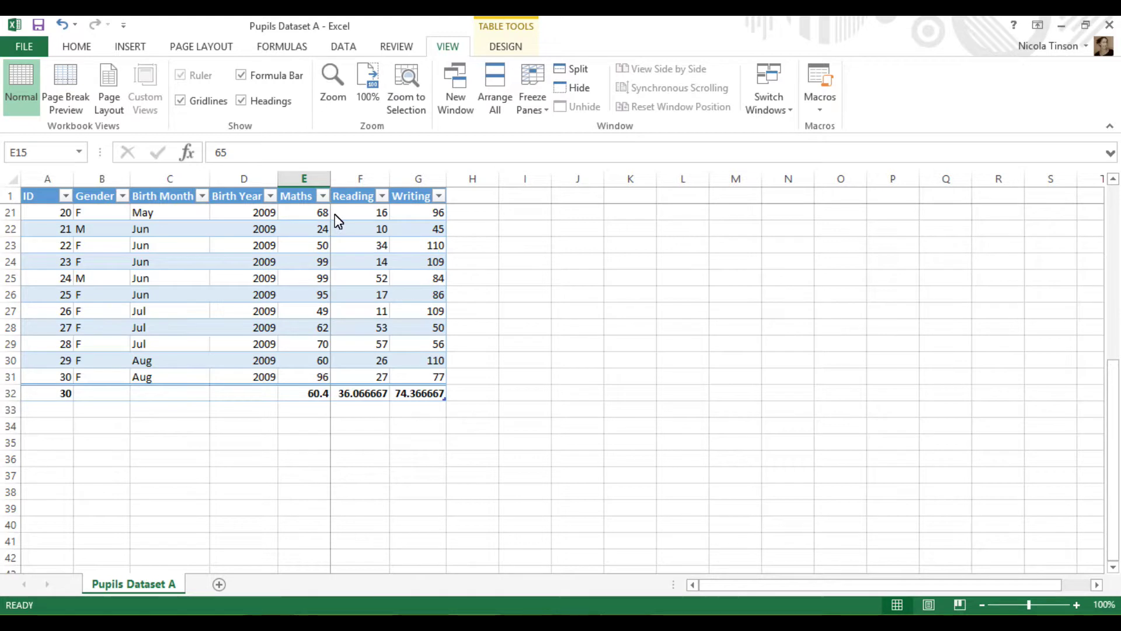
left_click(37, 213)
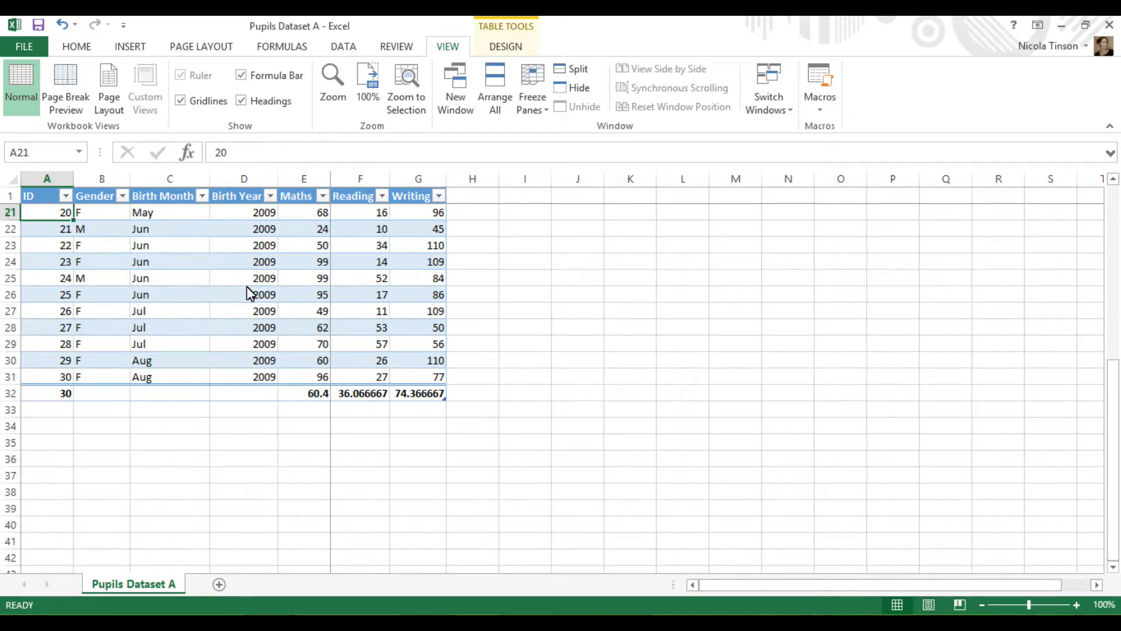
scroll(257, 297, "up", 6)
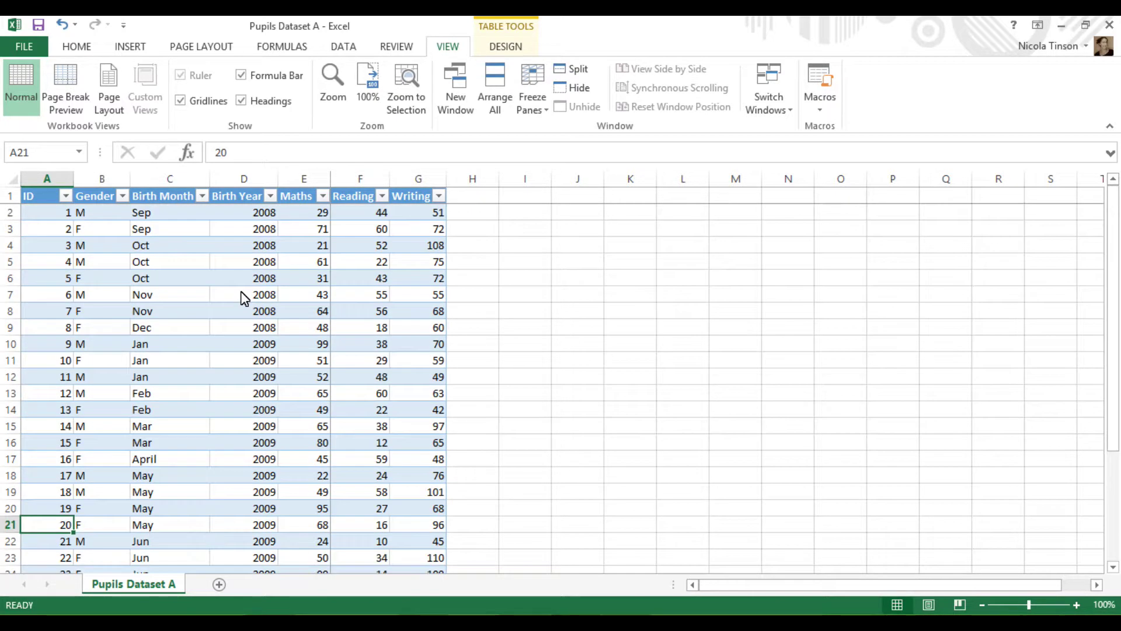
left_click(477, 213)
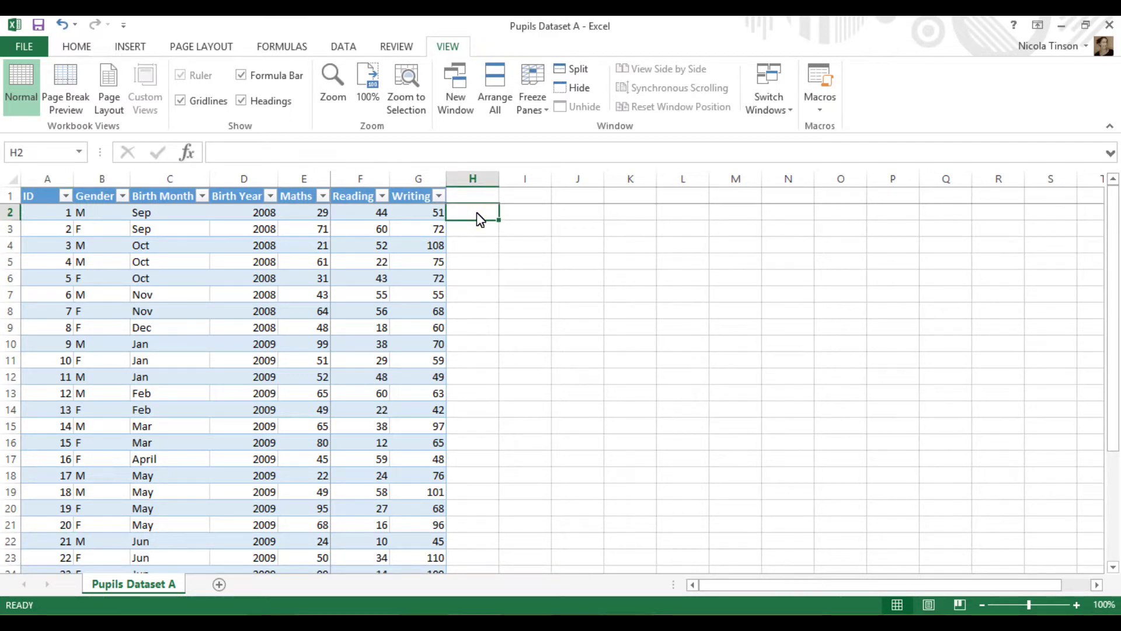
type("=")
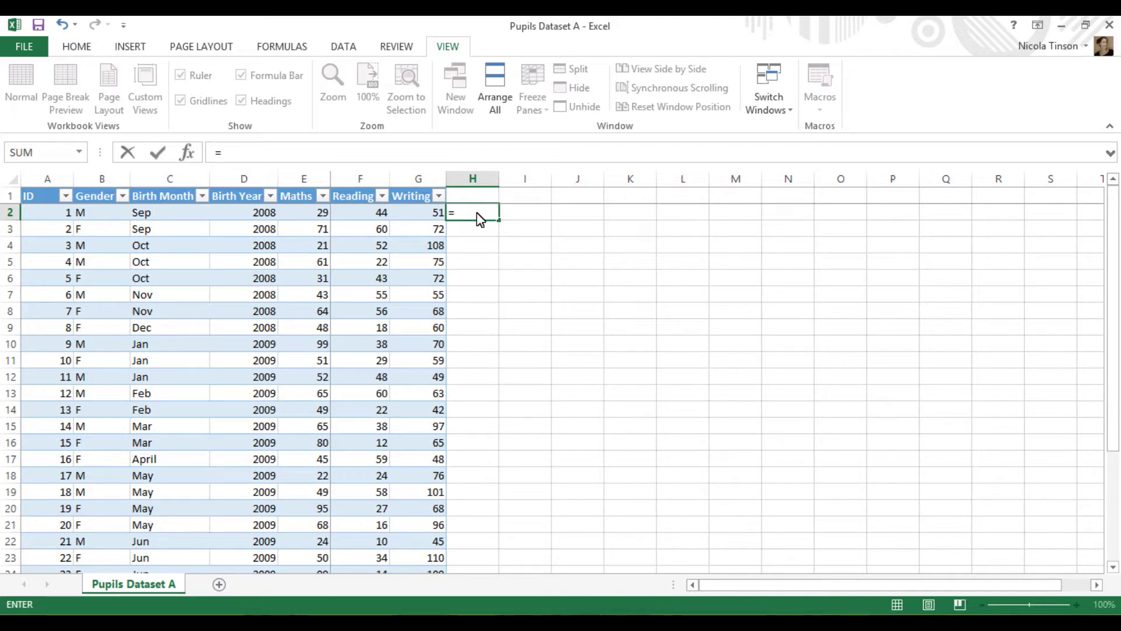
left_click(311, 221)
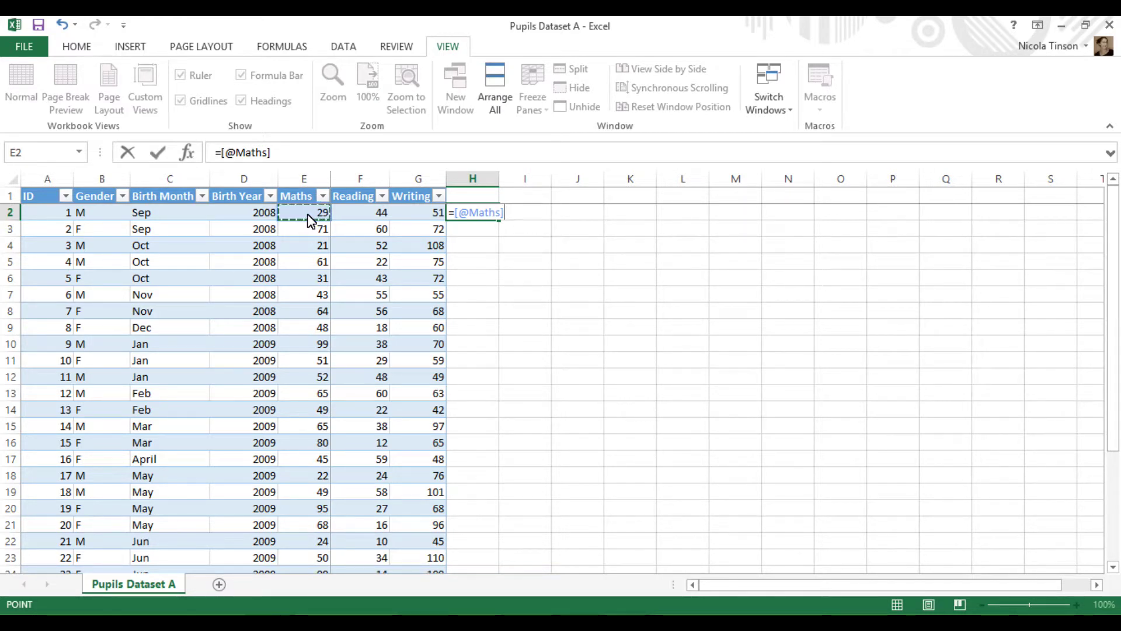
type("/100")
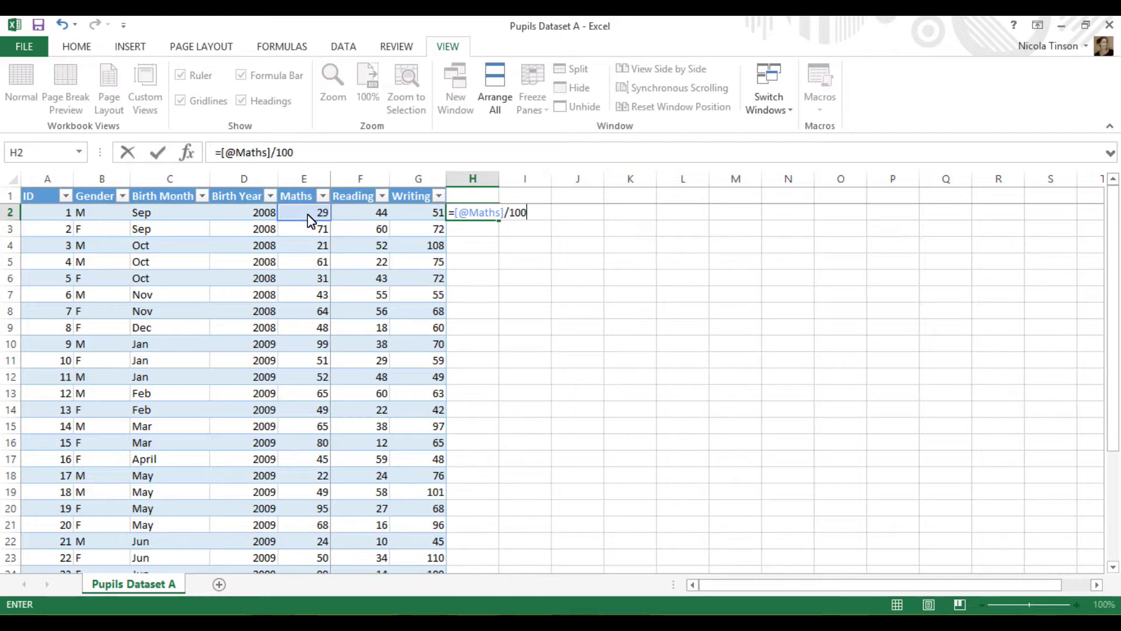
key("Return")
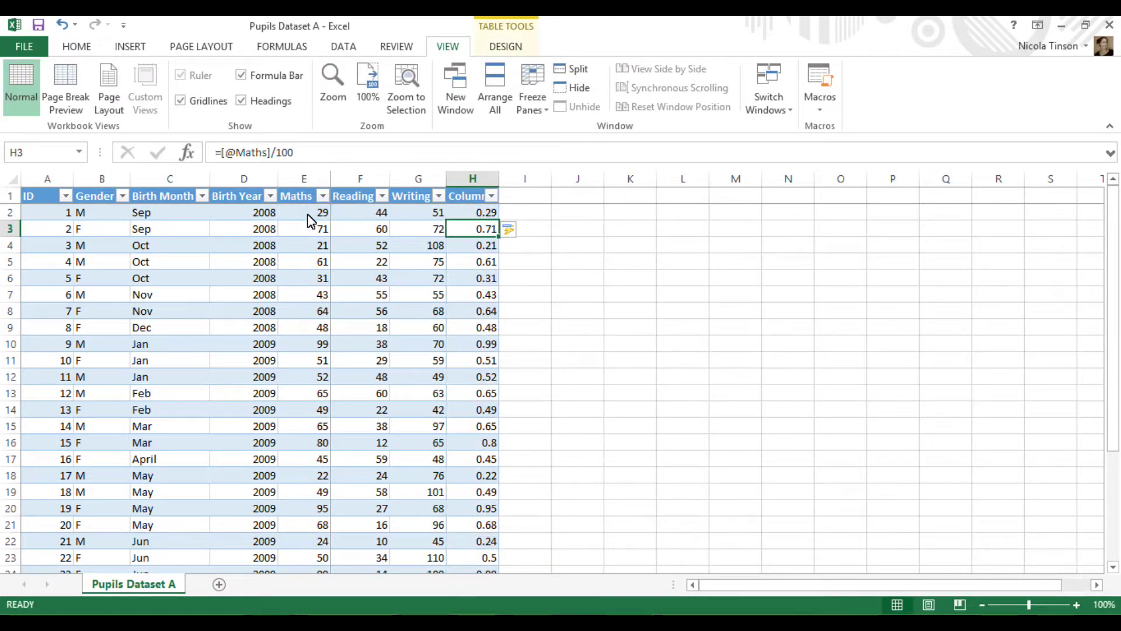
Format the whole of column H as Percentage with 2 decimal places.
left_click(473, 182)
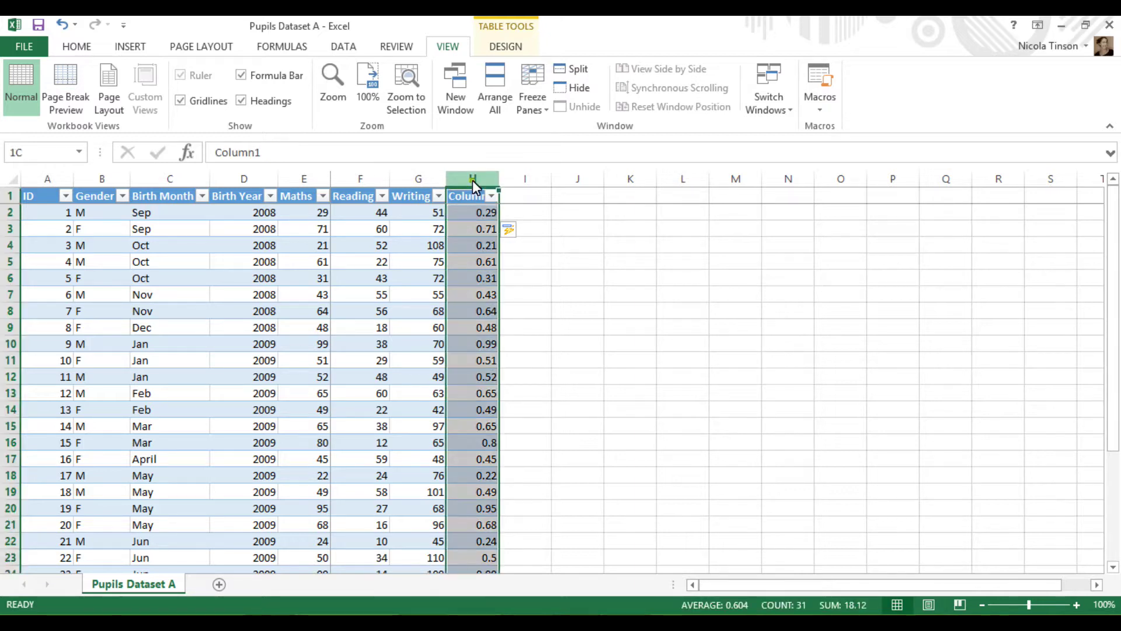
right_click(464, 219)
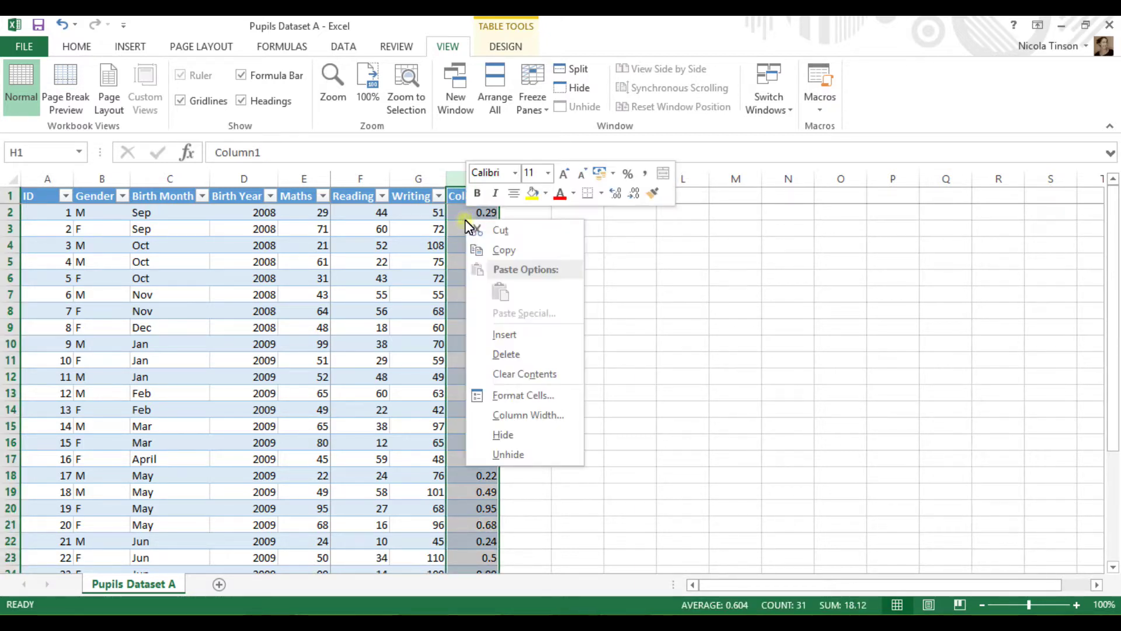
left_click(519, 401)
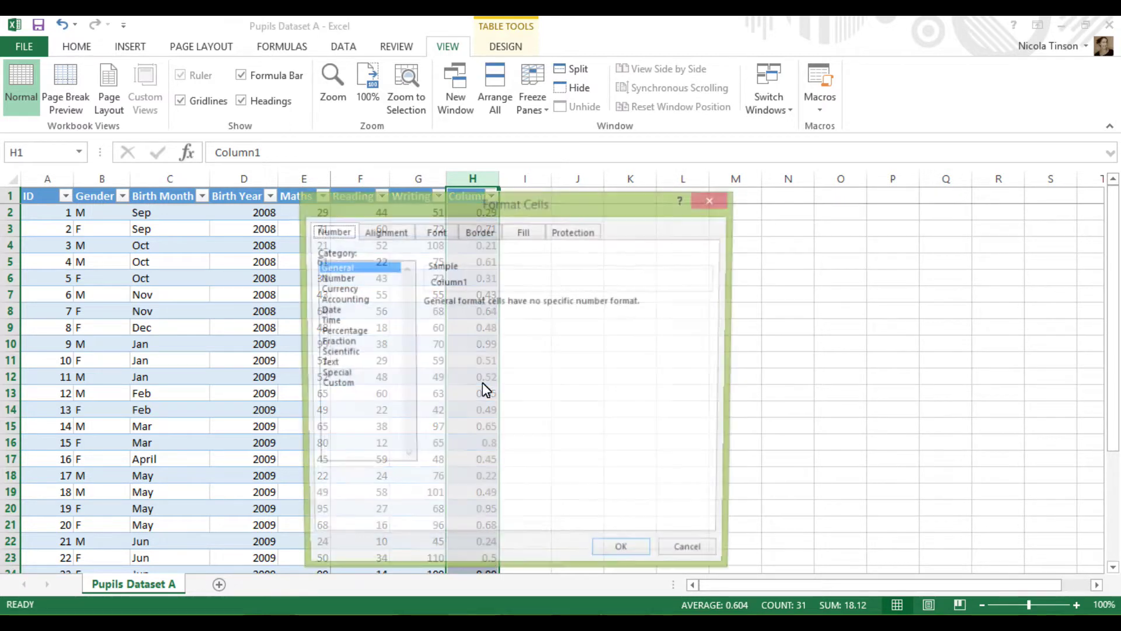
left_click(357, 331)
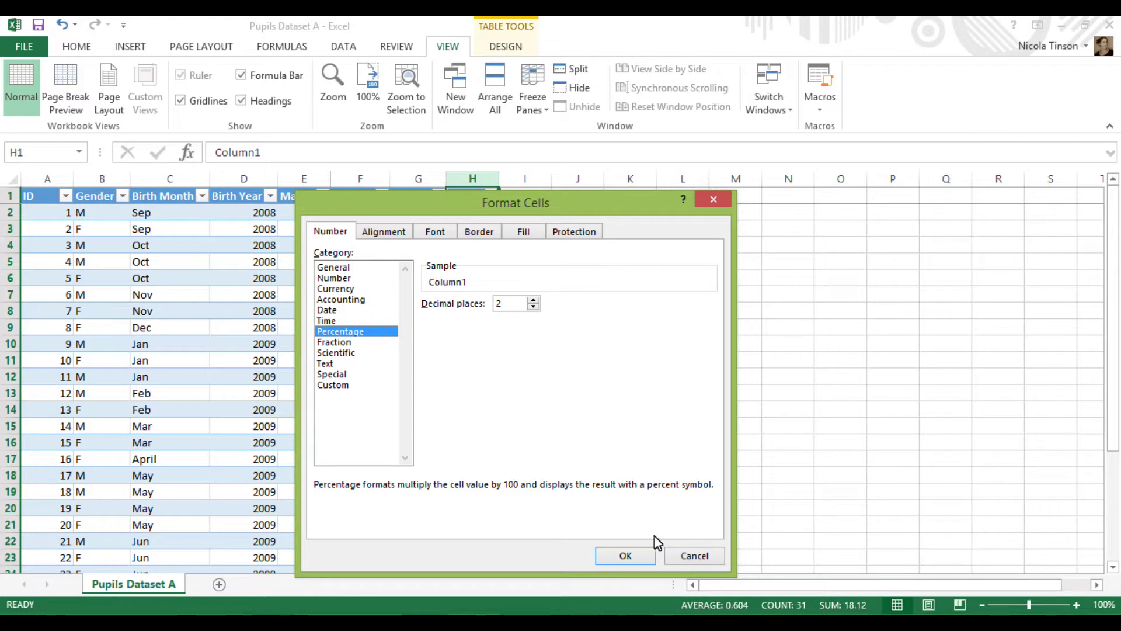
left_click(640, 556)
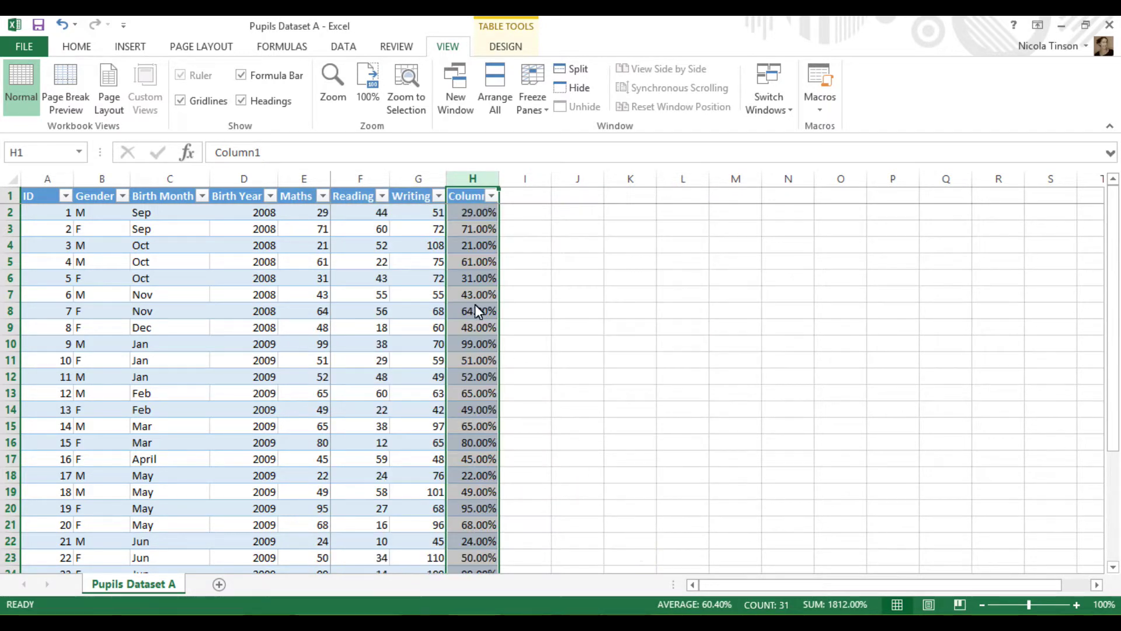
left_click(490, 261)
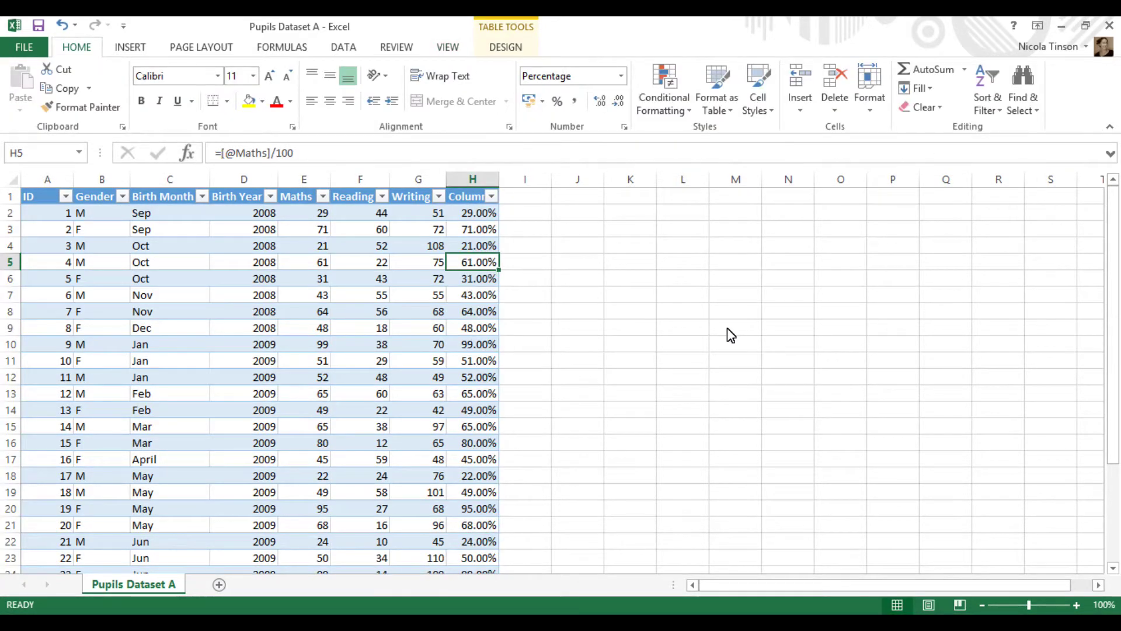
Rename the header of column H to "Maths Percentage".
left_click(470, 198)
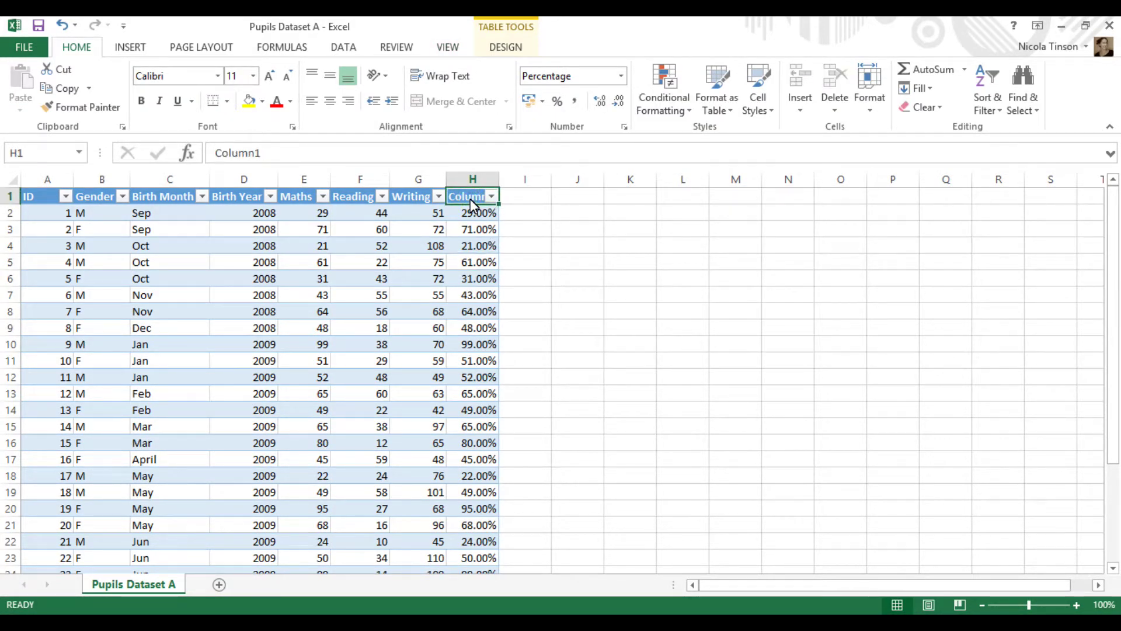
type("Maths P")
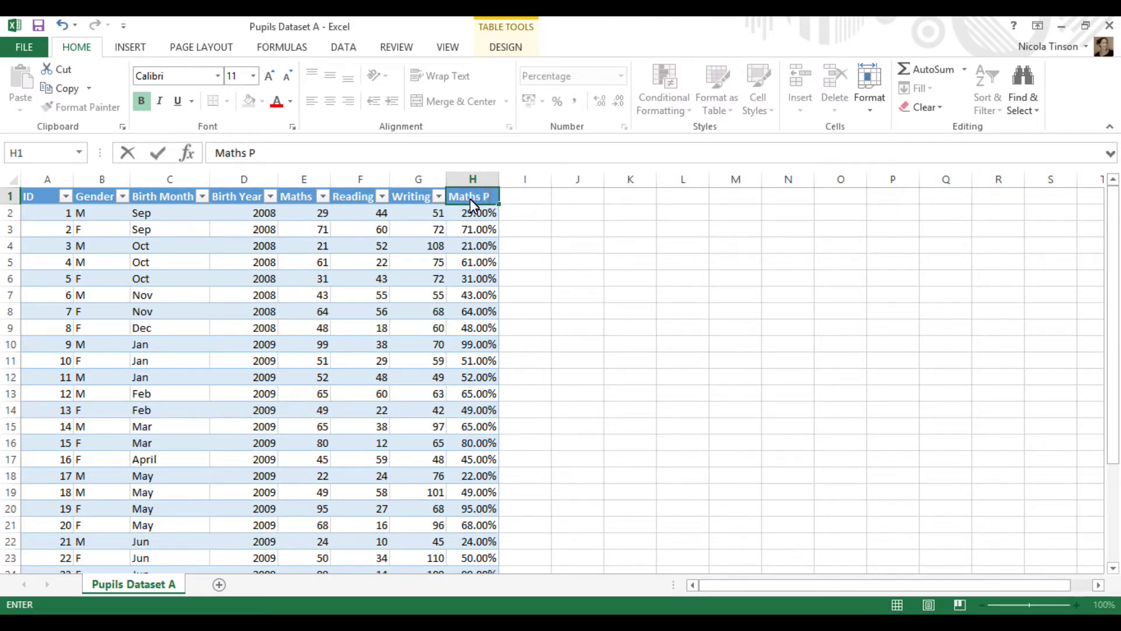
type("ercentage")
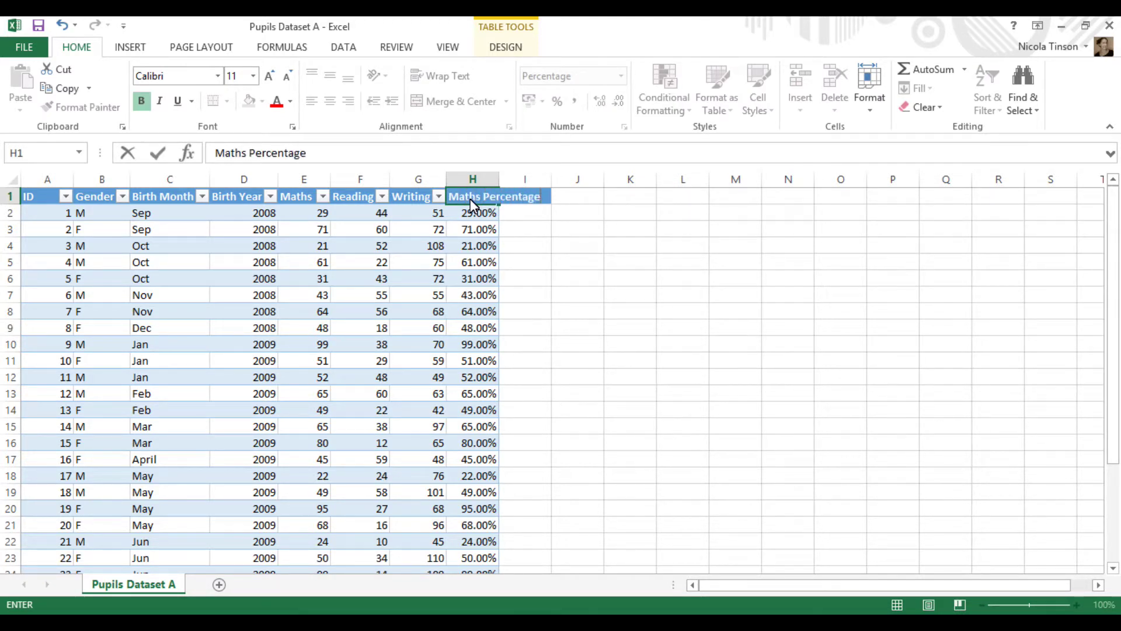
key("Return")
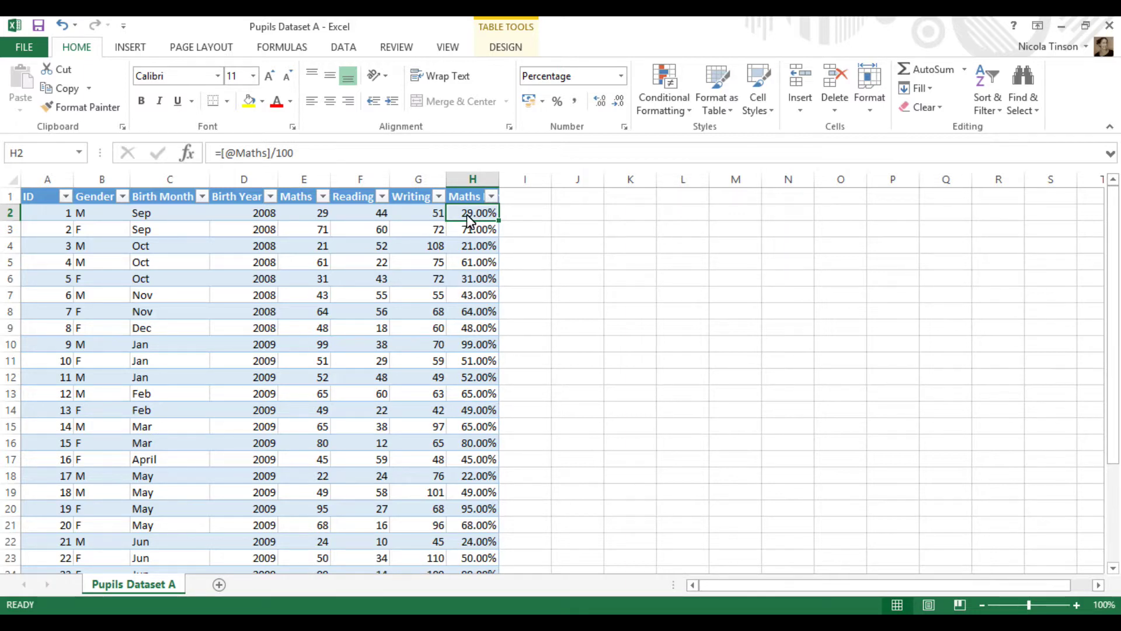
left_click(294, 154)
left_click_drag(270, 154, 299, 158)
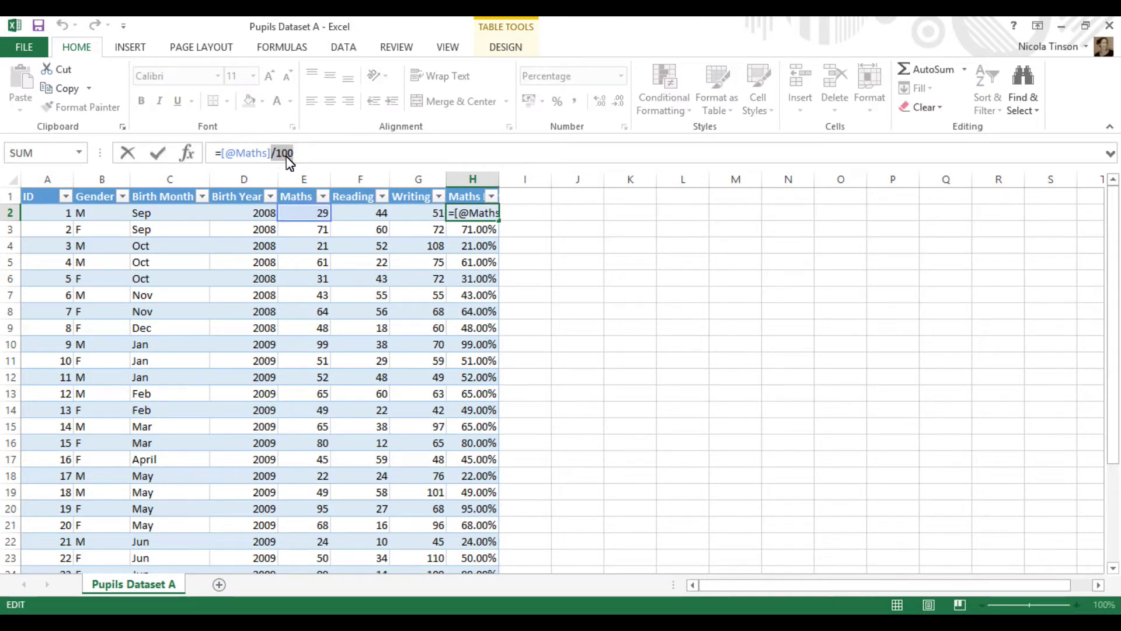
left_click(515, 221)
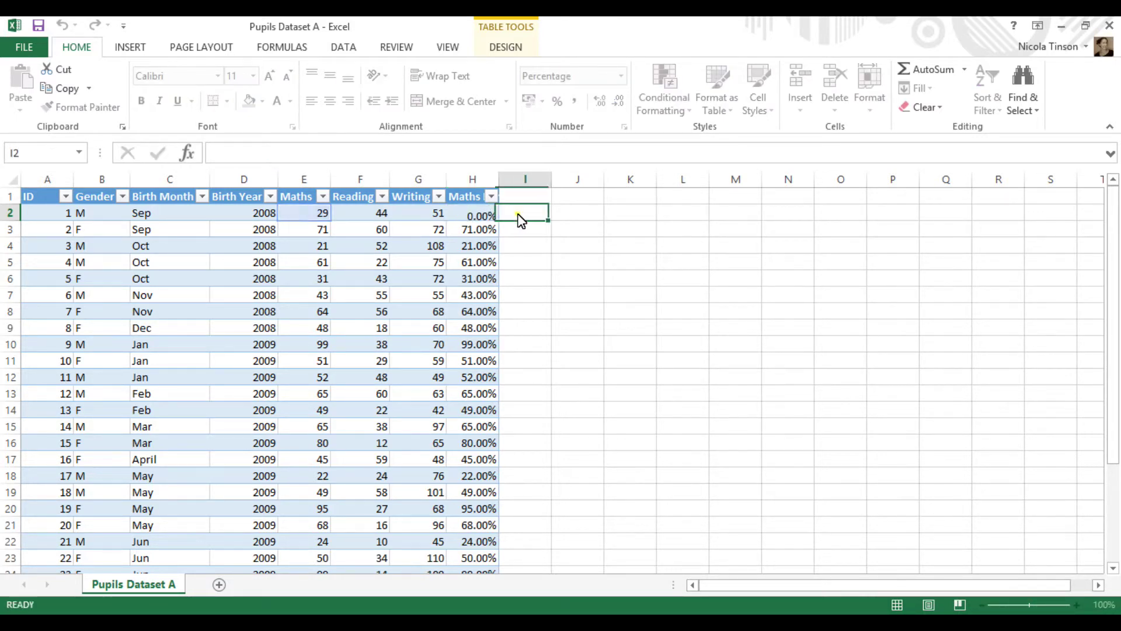
type("=")
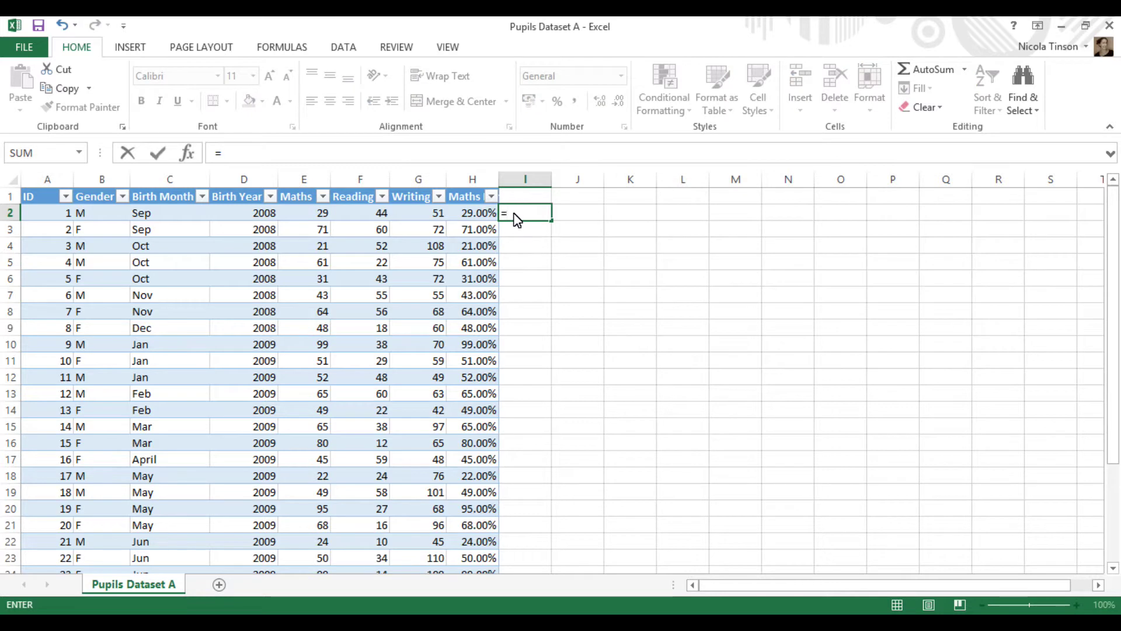
left_click(365, 213)
type("/")
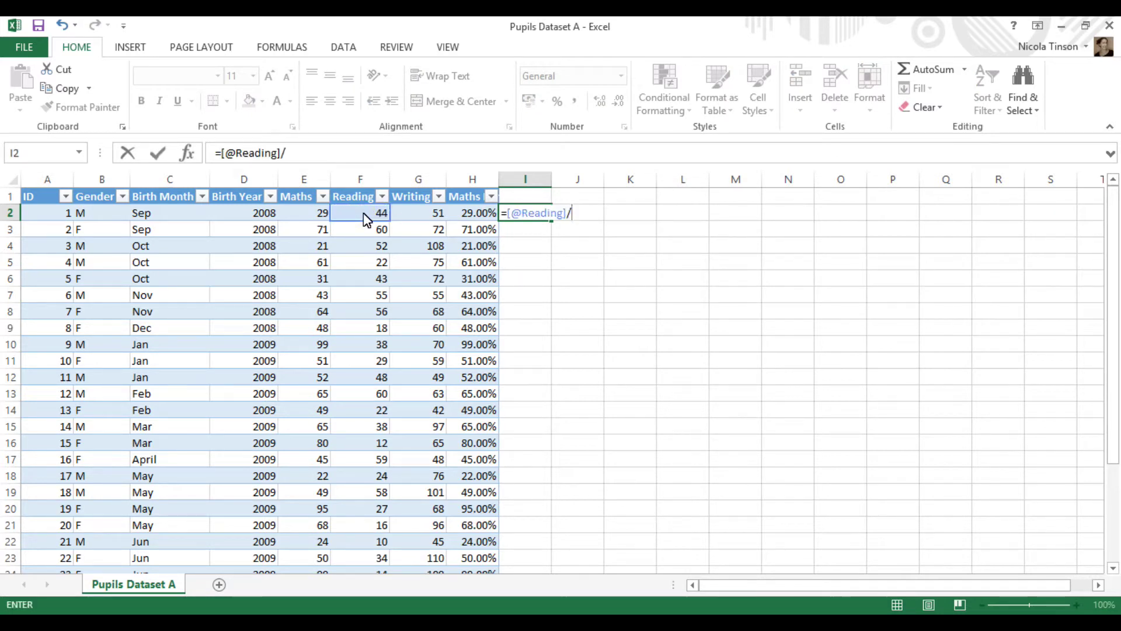
type("60")
key("Return")
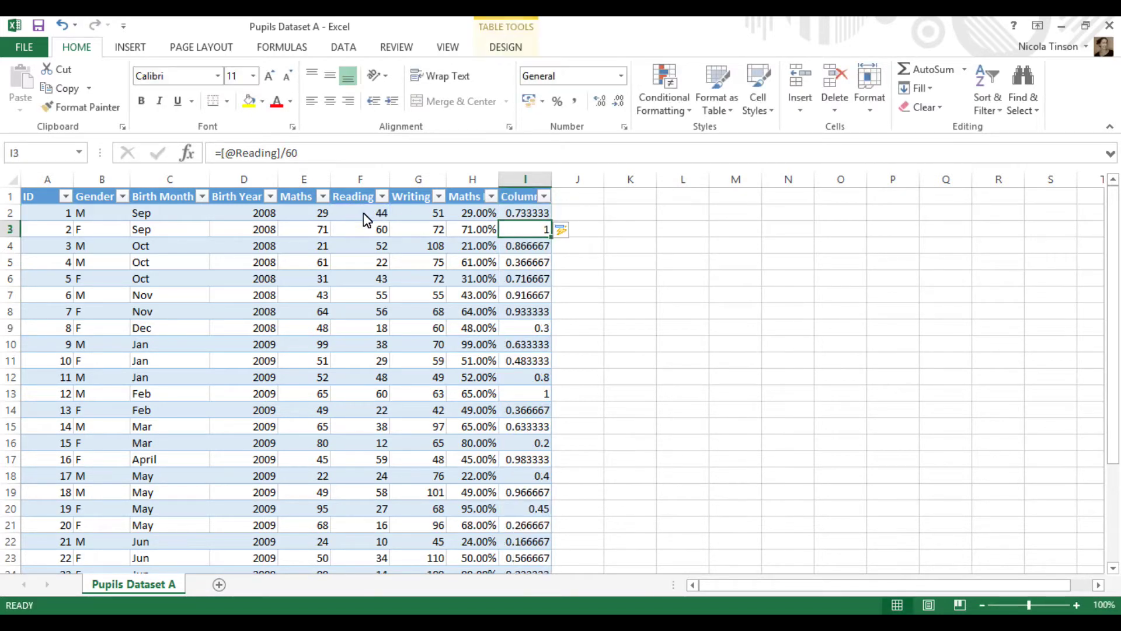
left_click(569, 215)
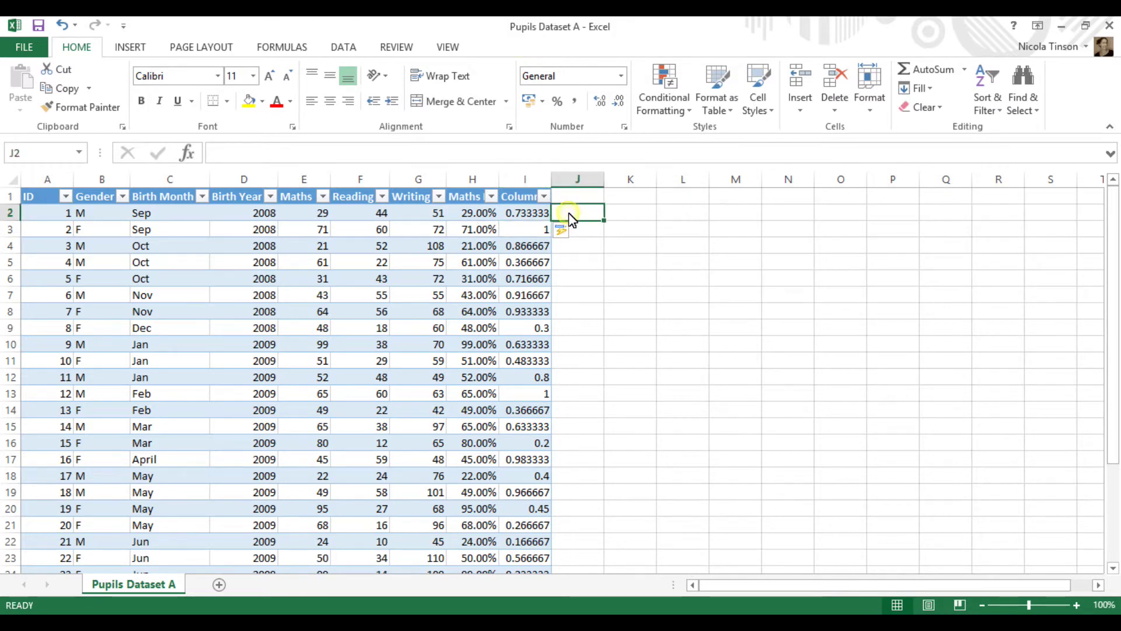
type("=")
left_click(436, 216)
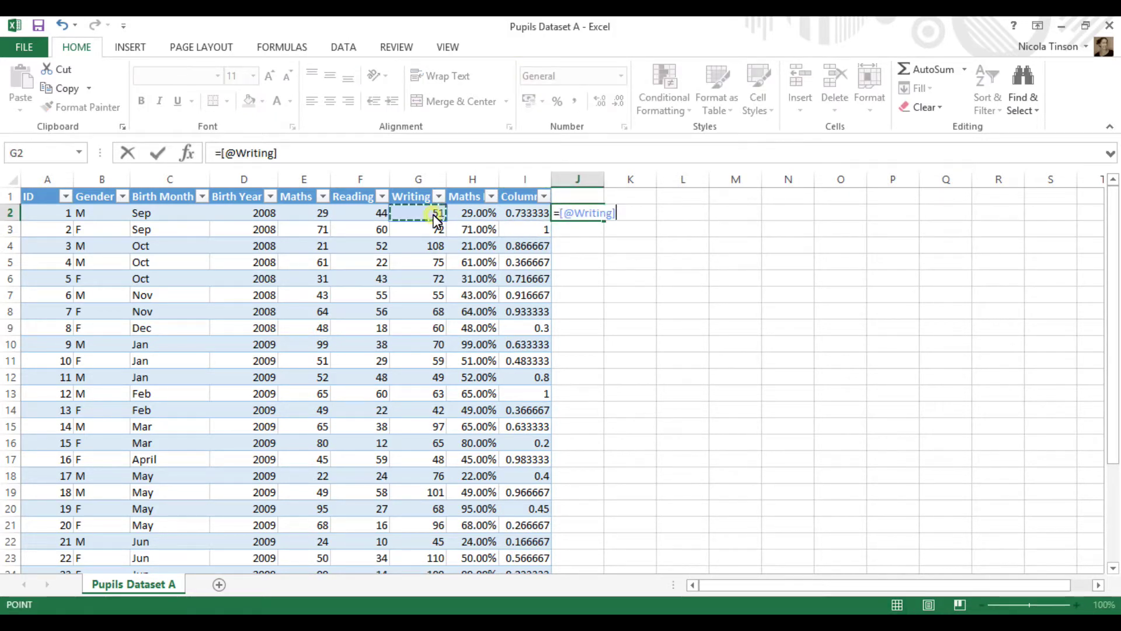
type("/110")
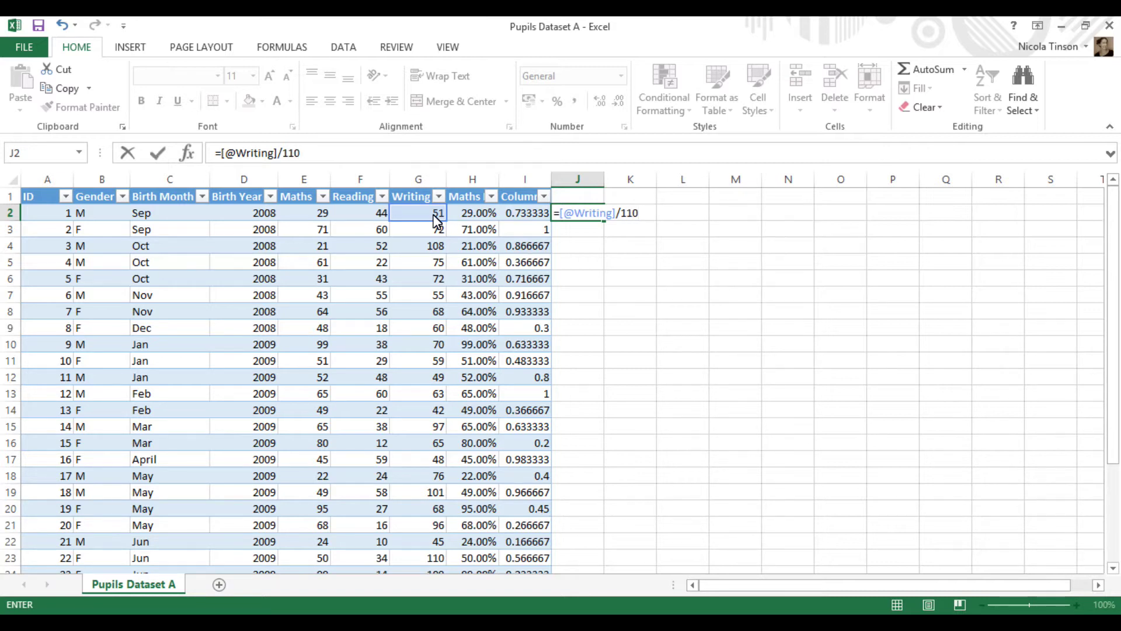
key("Return")
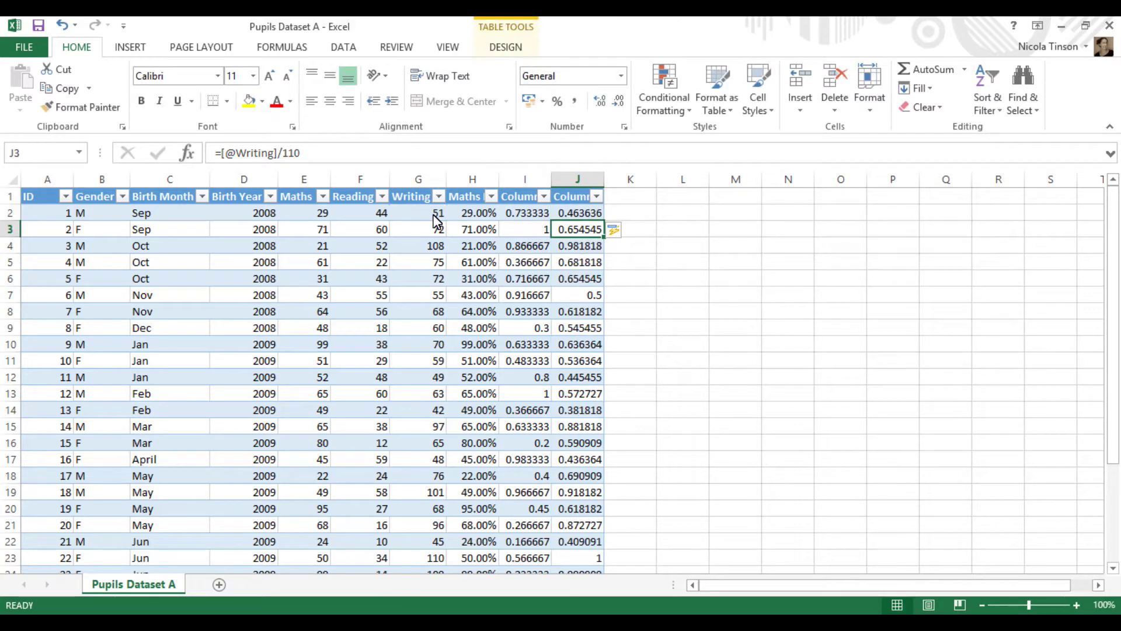
Copy the percentage formatting of column H onto columns I and J with Format Painter.
left_click(465, 184)
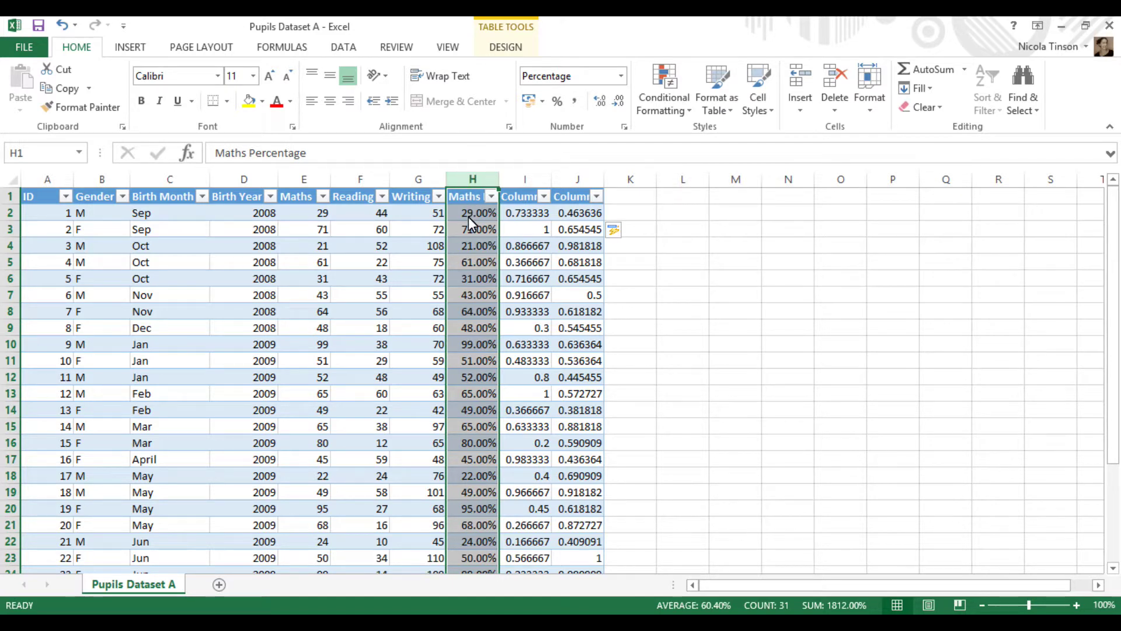
left_click(82, 108)
left_click_drag(525, 181, 573, 182)
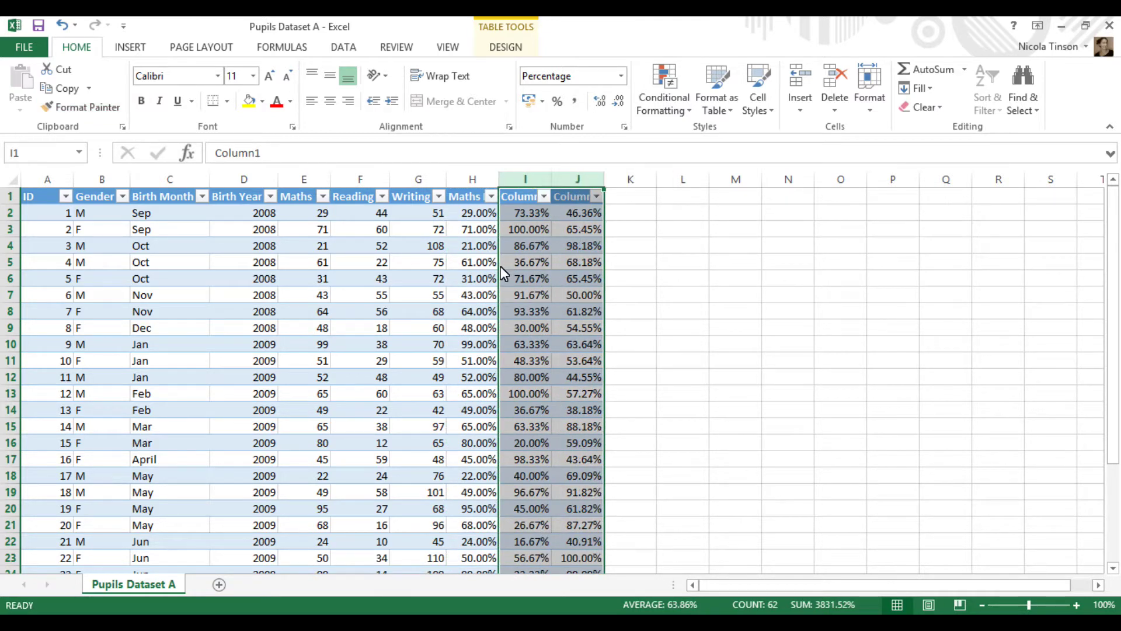
Rename the header of column I to "Reading Percentage" and the header of column J to "Writing Percentage".
left_click(519, 198)
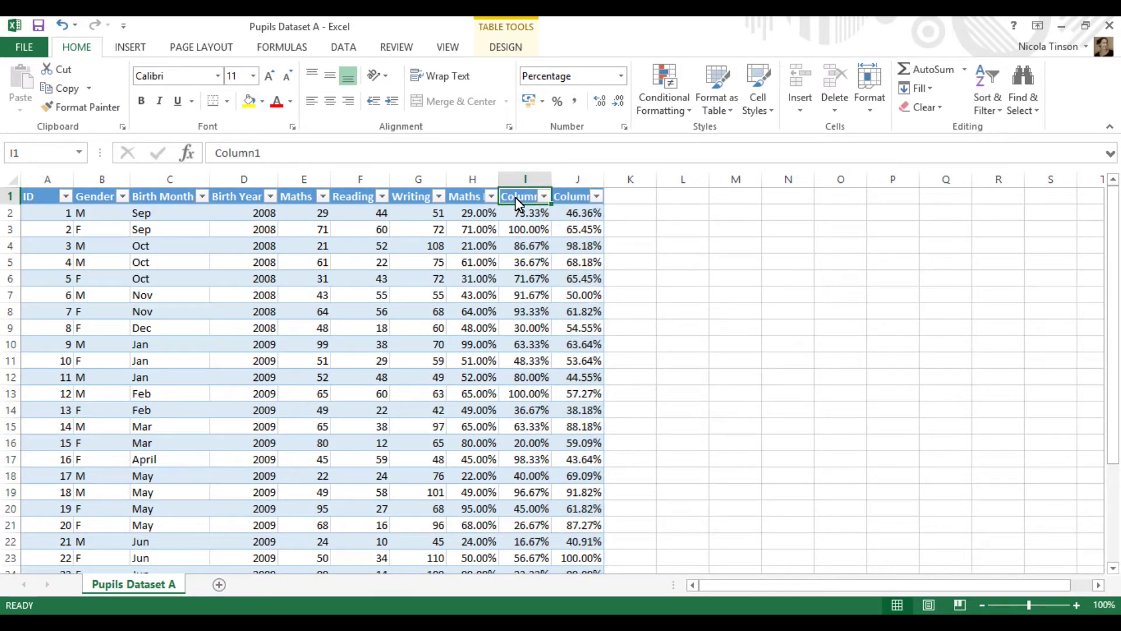
type("Readi")
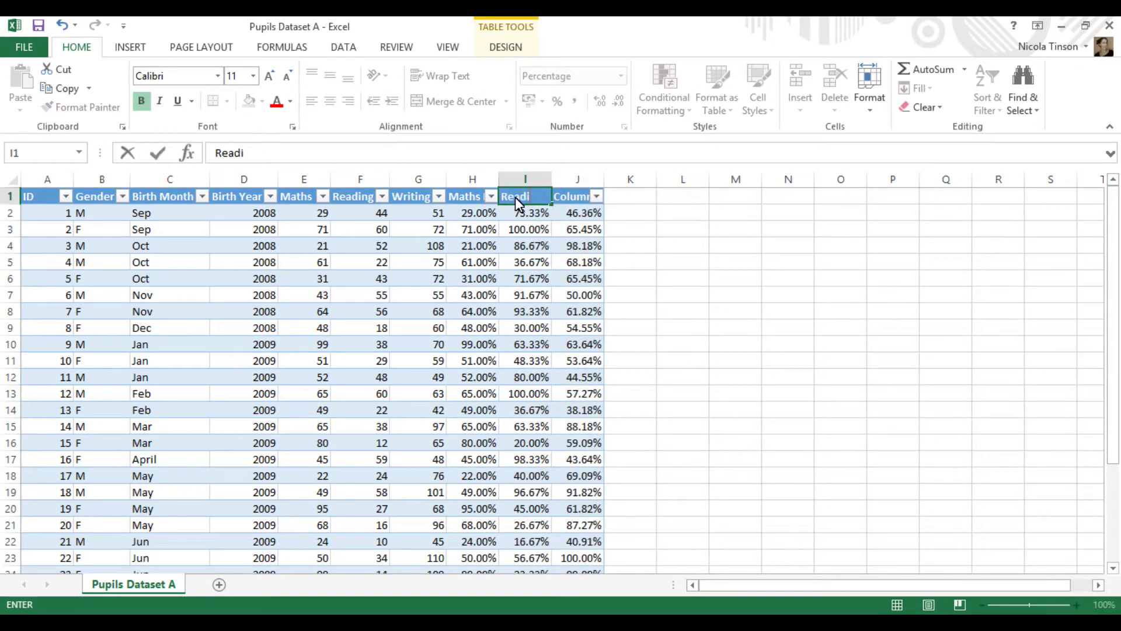
type("ng Percentage")
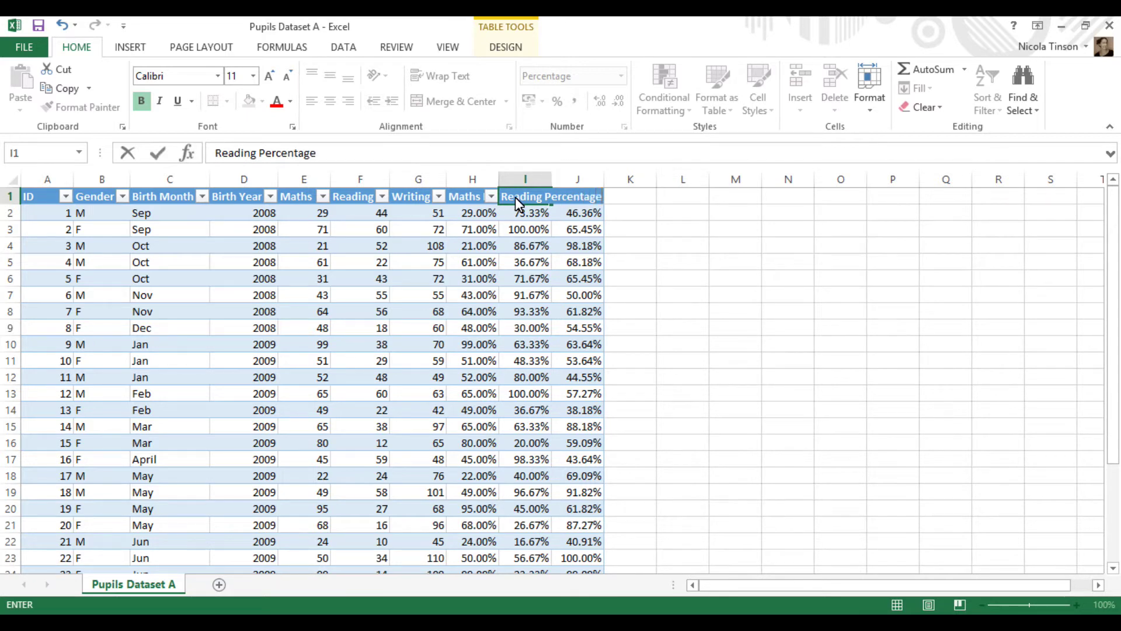
key("Tab")
type("Wri")
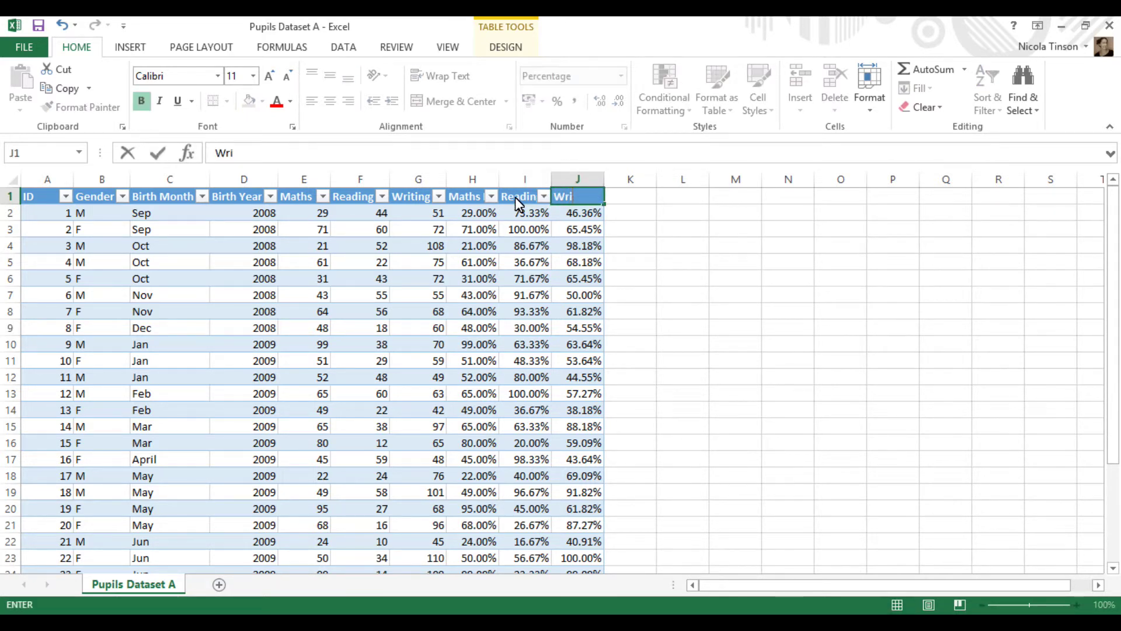
type("ting Percentage")
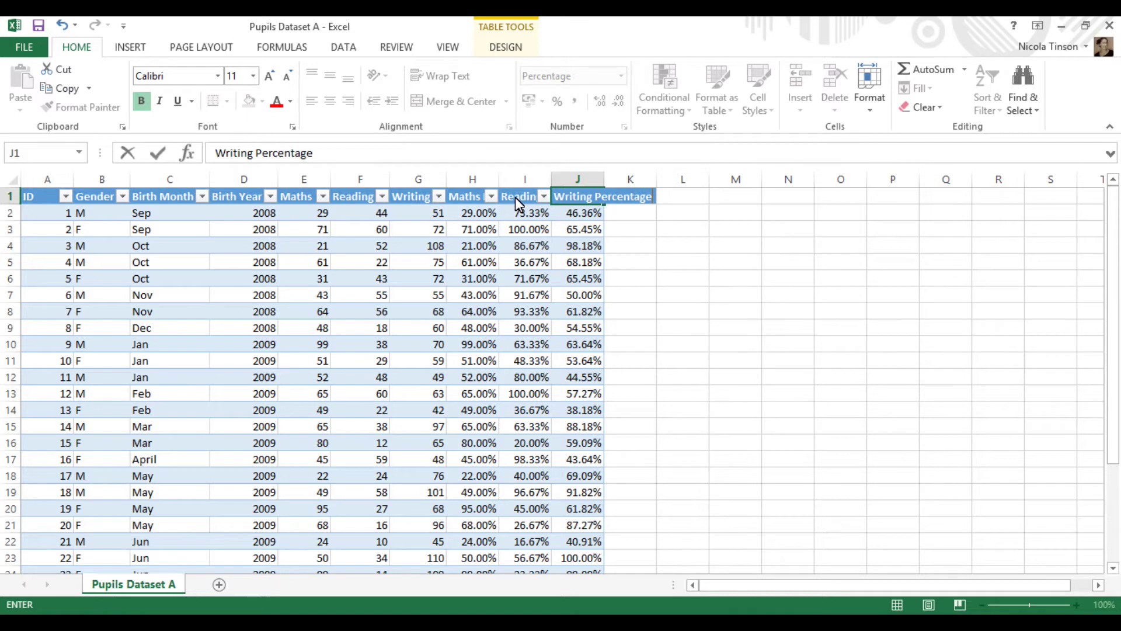
key("Return")
key("Left")
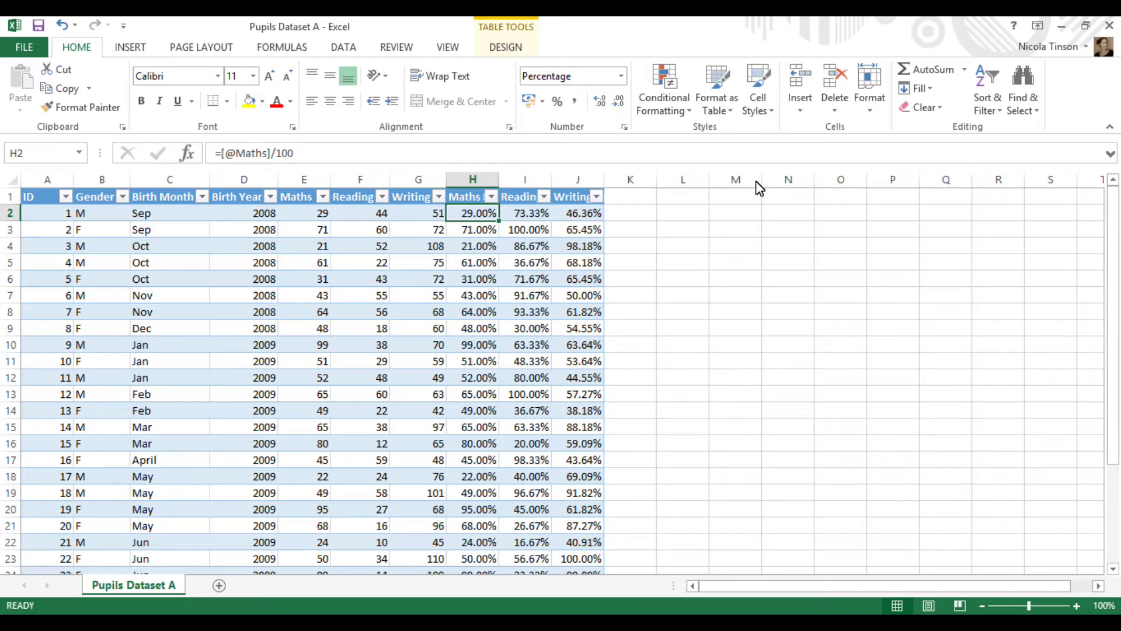
Try filtering the Maths Percentage column to values less than or equal to 50.
left_click(493, 197)
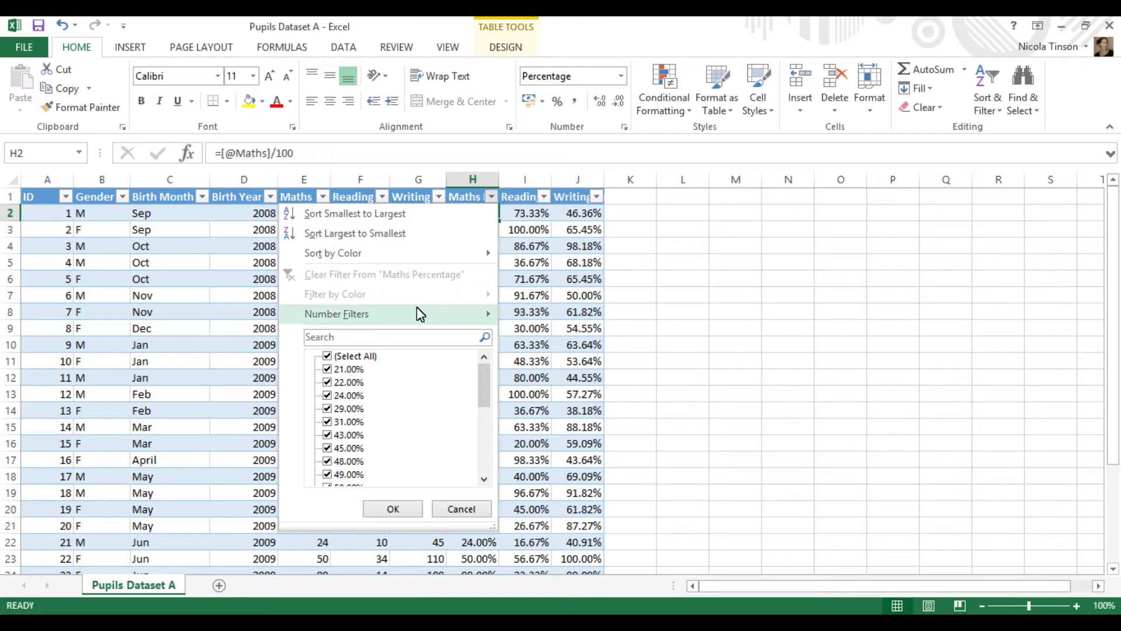
mouse_move(421, 314)
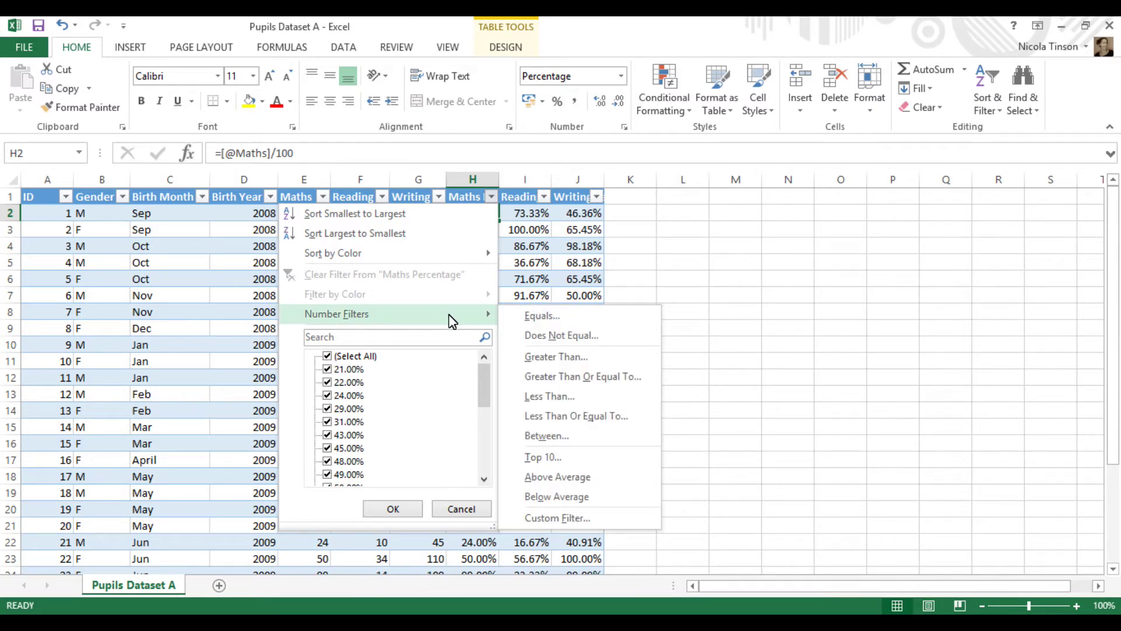
left_click(586, 417)
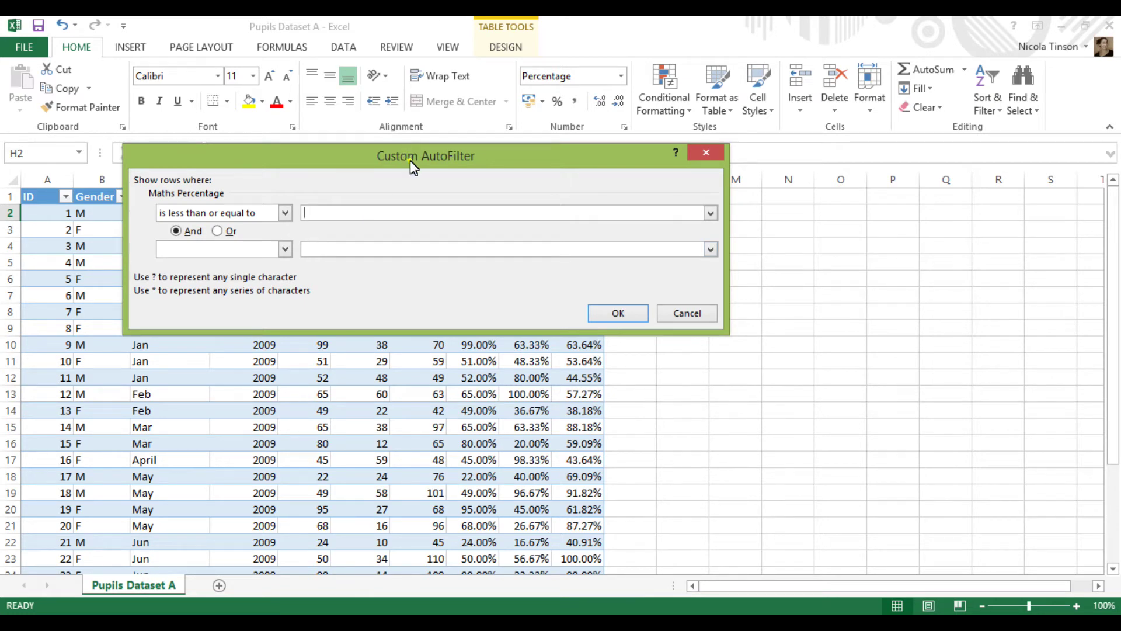
left_click_drag(409, 160, 561, 348)
type("50")
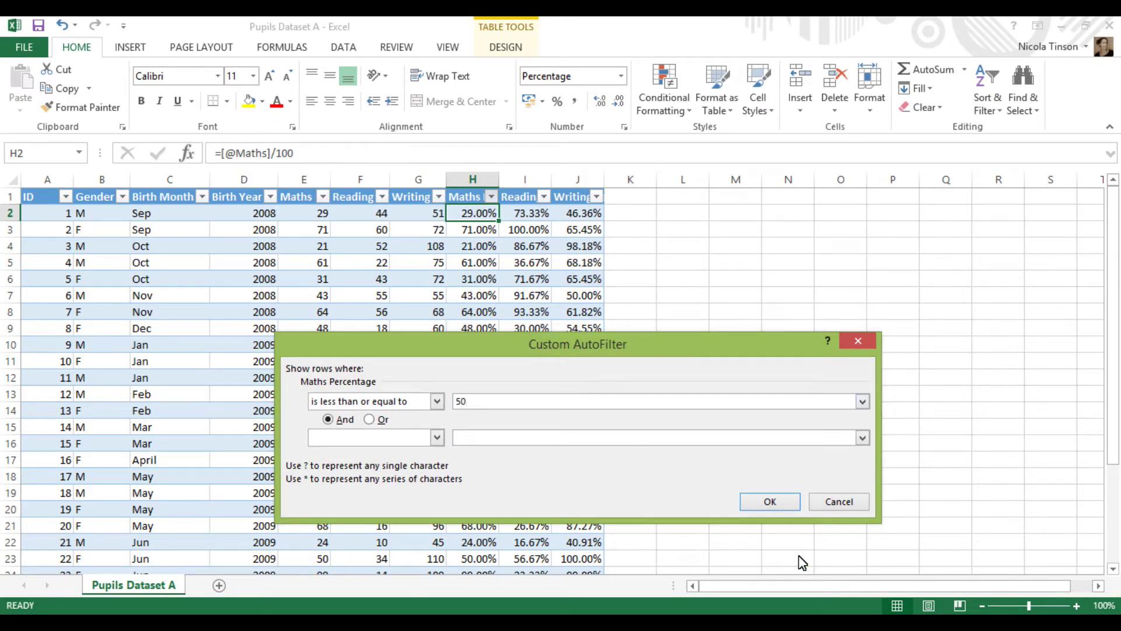
left_click(762, 506)
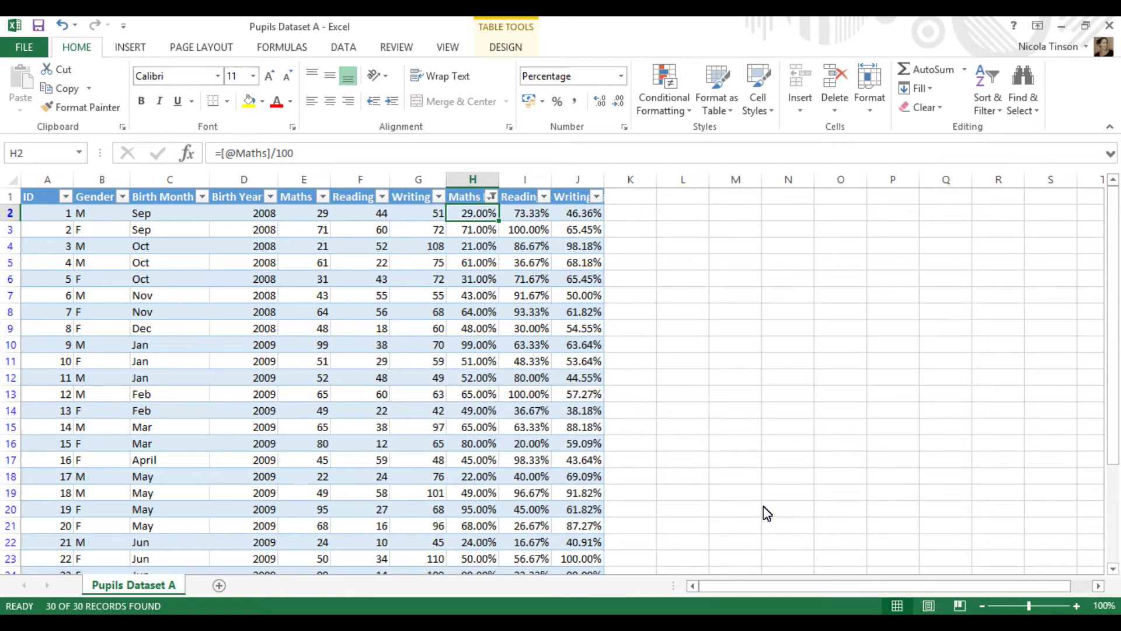
left_click(487, 235)
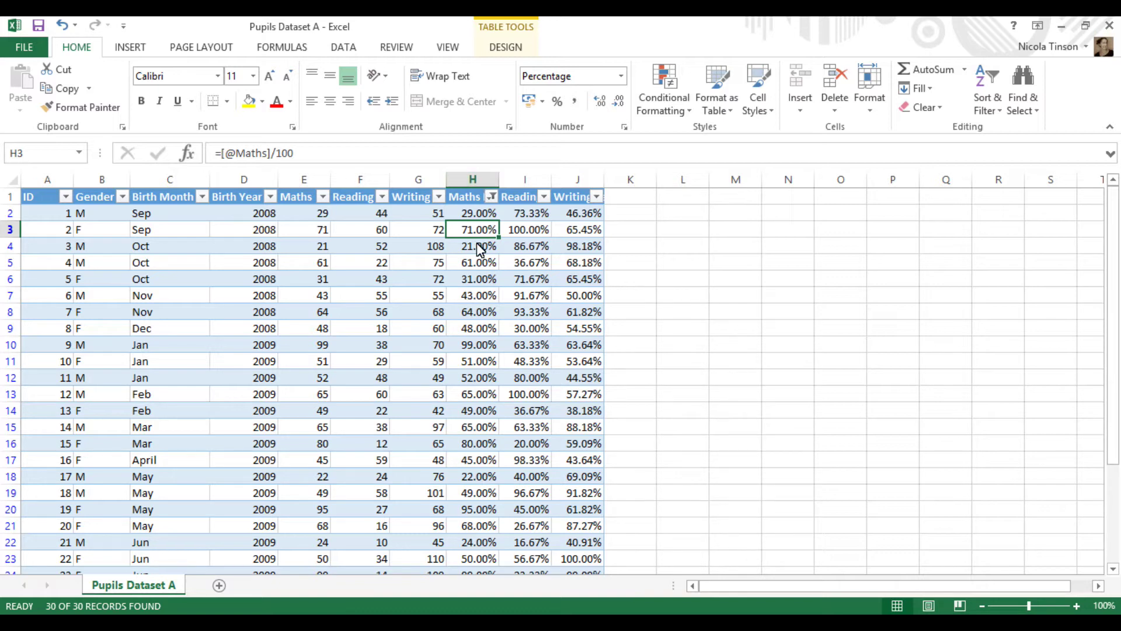
Change the Maths Percentage filter to show only values less than or equal to 0.5.
left_click(492, 198)
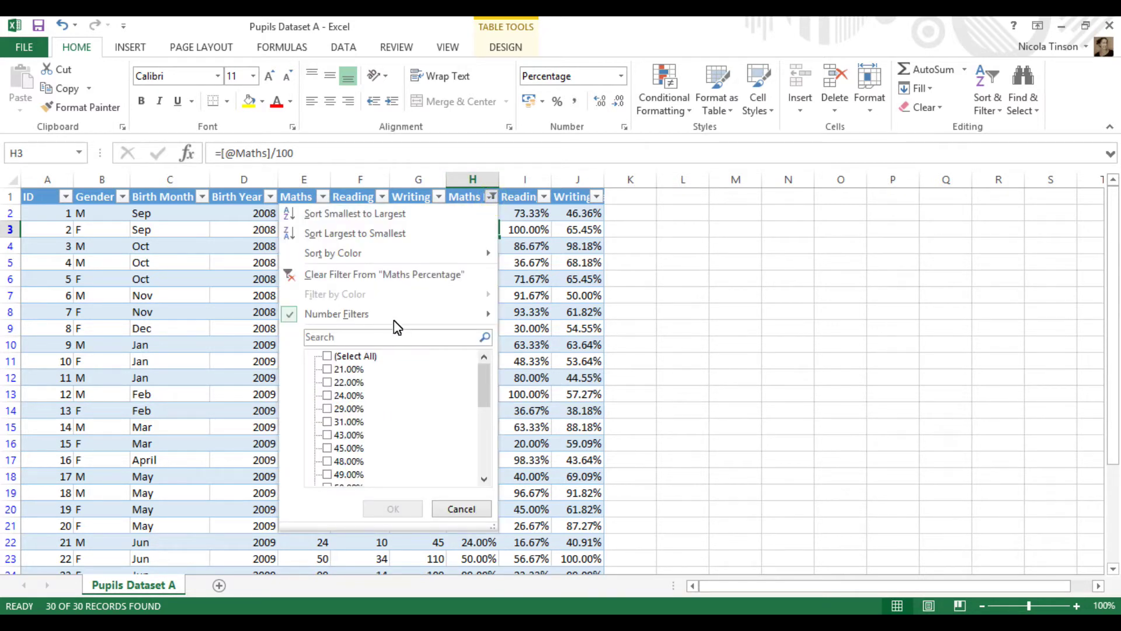
mouse_move(393, 315)
left_click(563, 416)
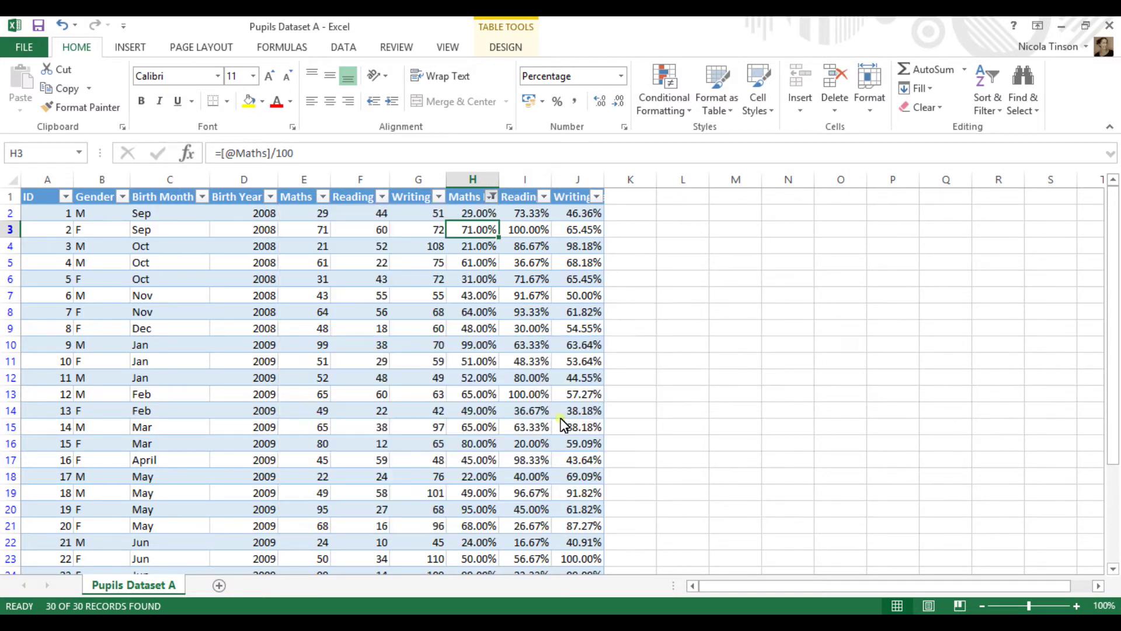
type("50")
left_click_drag(454, 404, 447, 407)
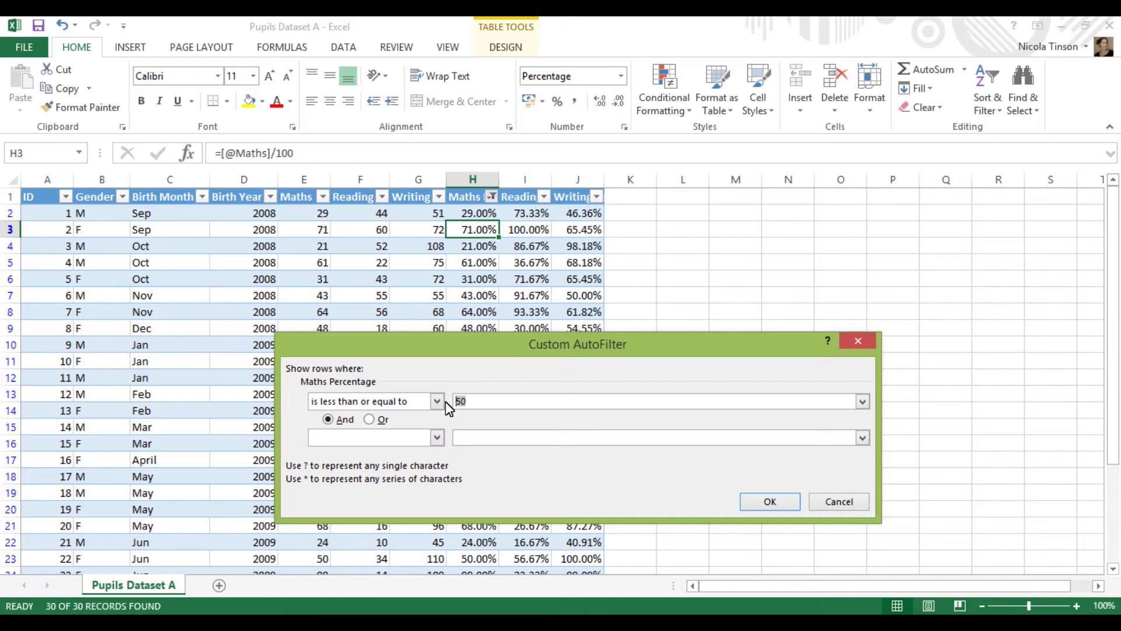
type("0.5")
left_click(770, 502)
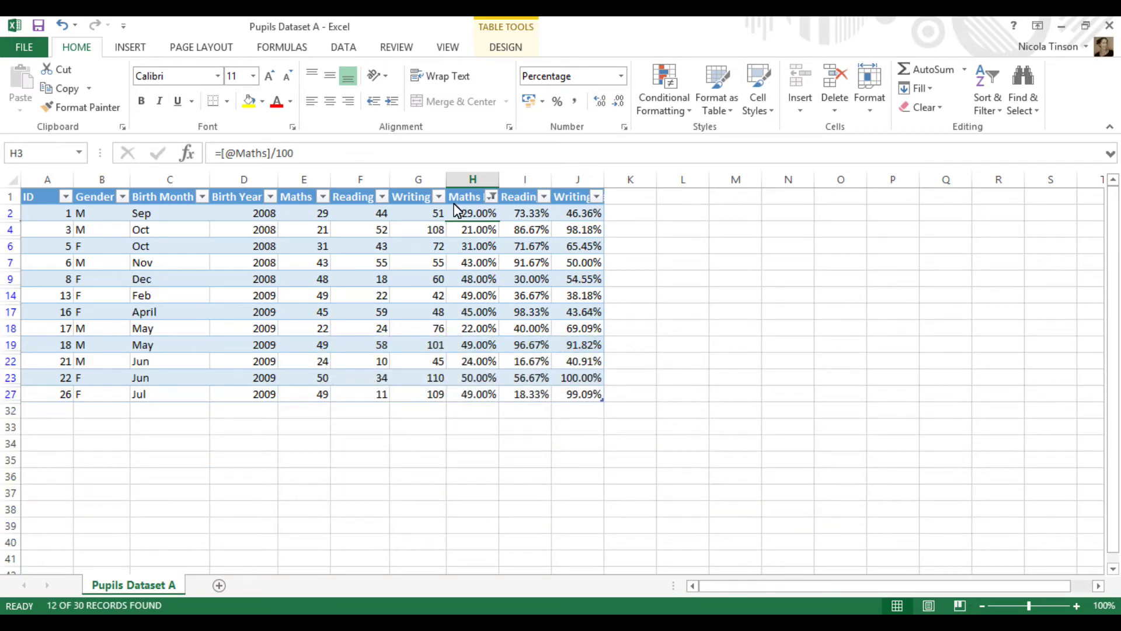
left_click_drag(468, 214, 482, 396)
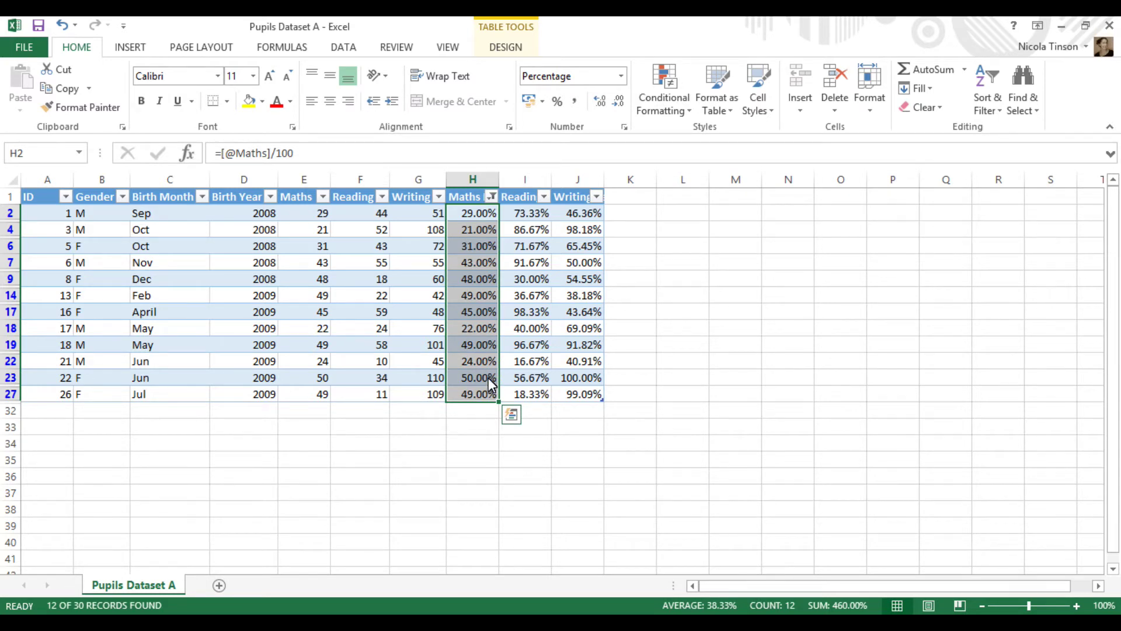
left_click(486, 218)
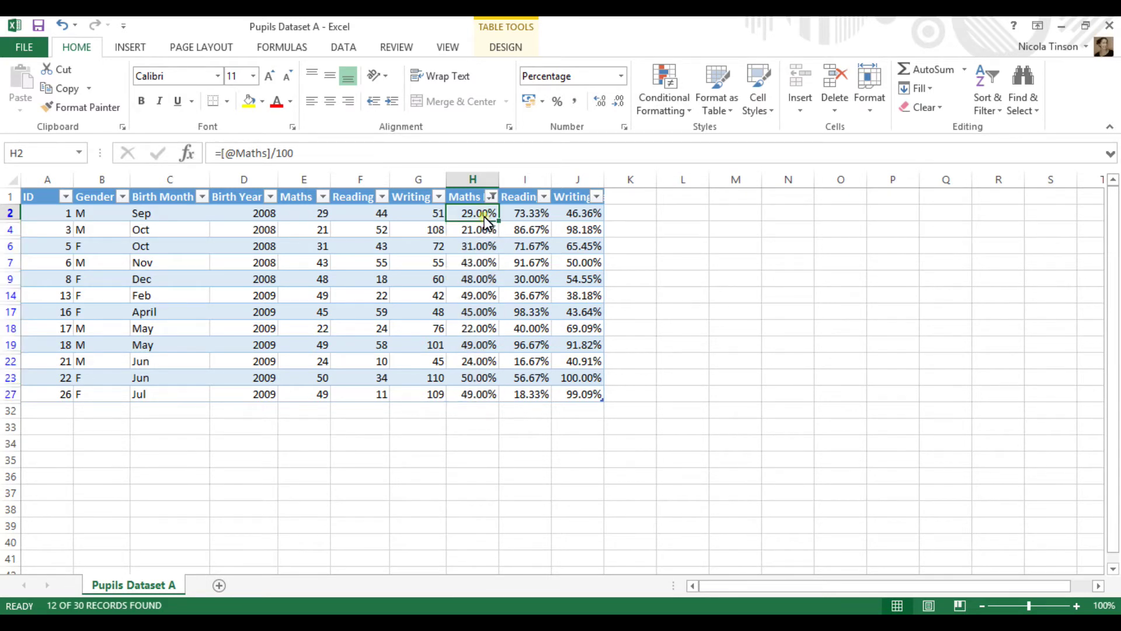
Filter the Reading Percentage column to values less than or equal to 0.5.
left_click(544, 196)
mouse_move(529, 314)
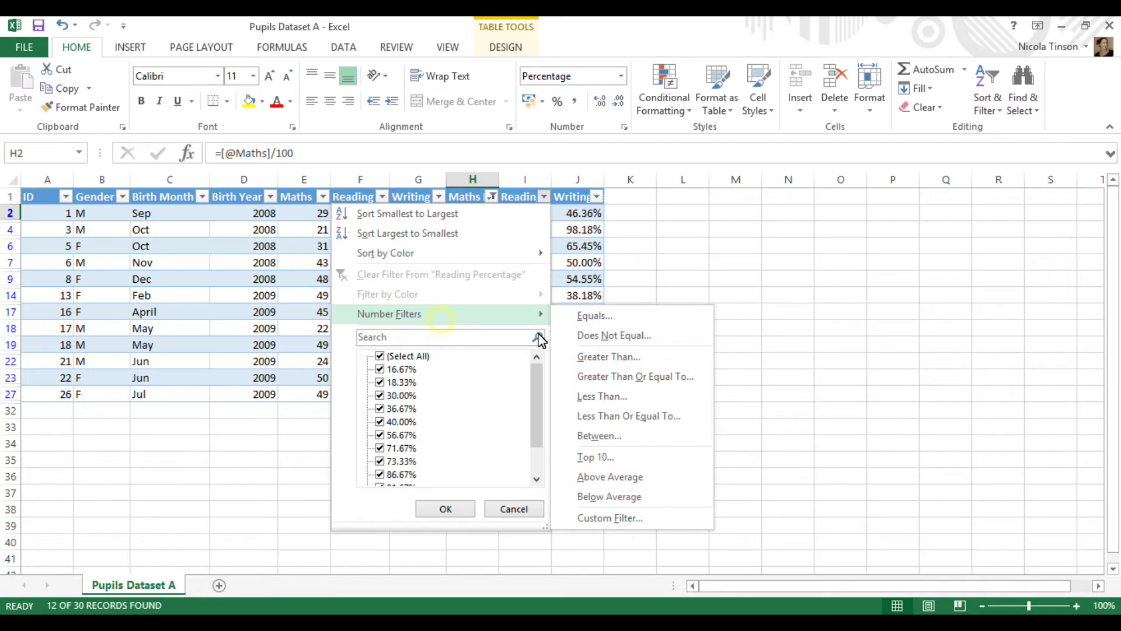
left_click(600, 418)
type("0.5")
key("Return")
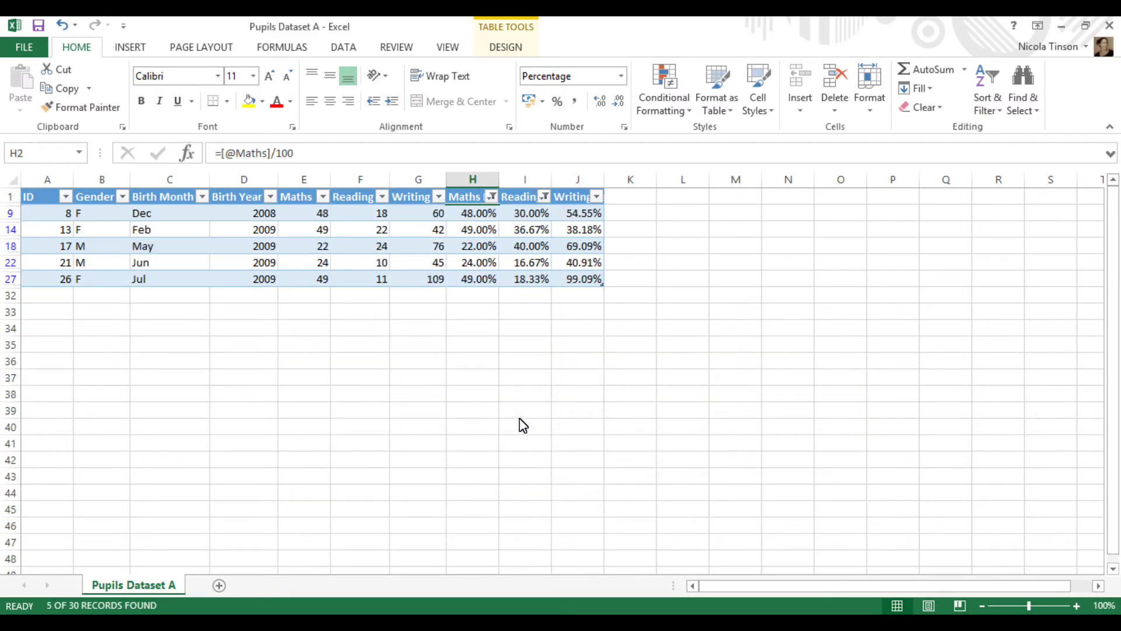
Filter the Writing Percentage column to values less than or equal to 0.5 and check the first remaining pupil's three percentages.
left_click(596, 198)
left_click(489, 316)
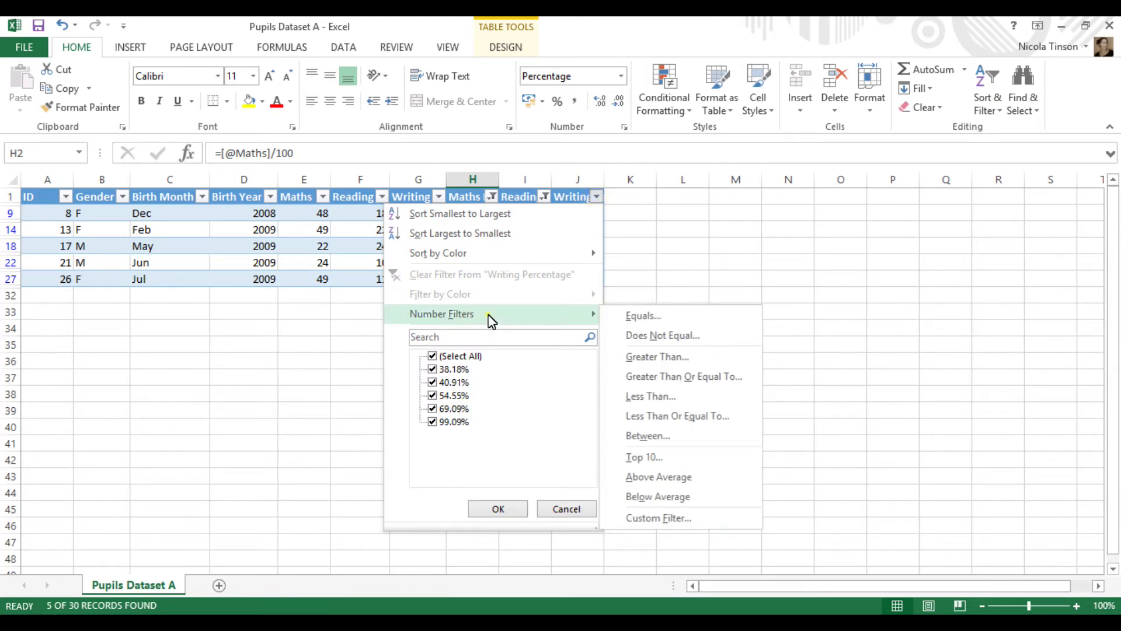
left_click(665, 419)
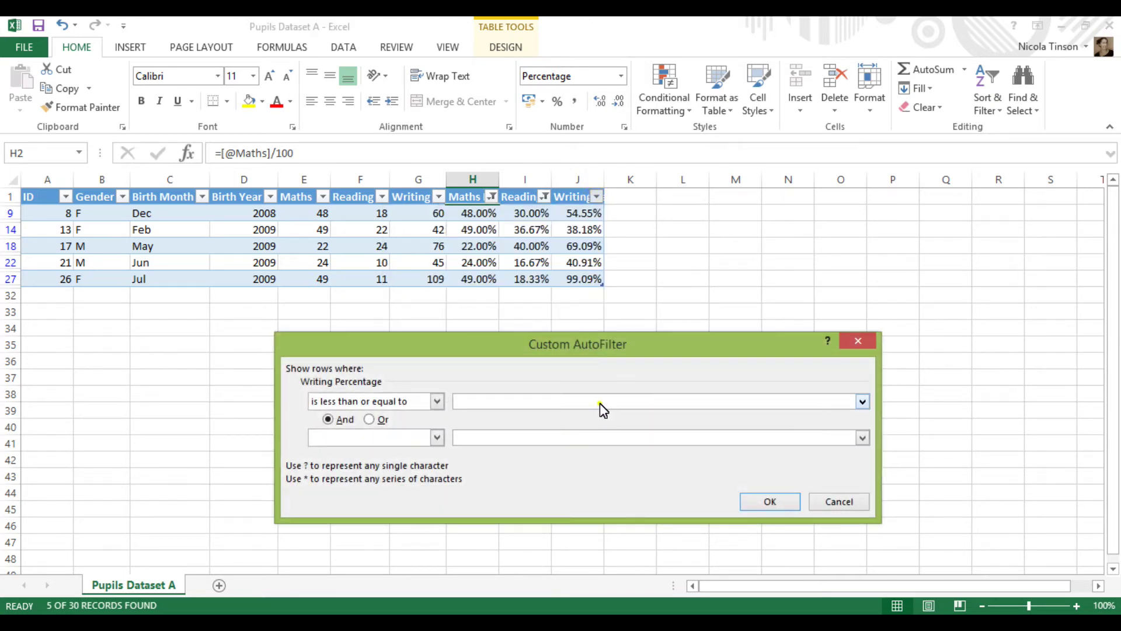
left_click(600, 403)
type("0.5")
key("Return")
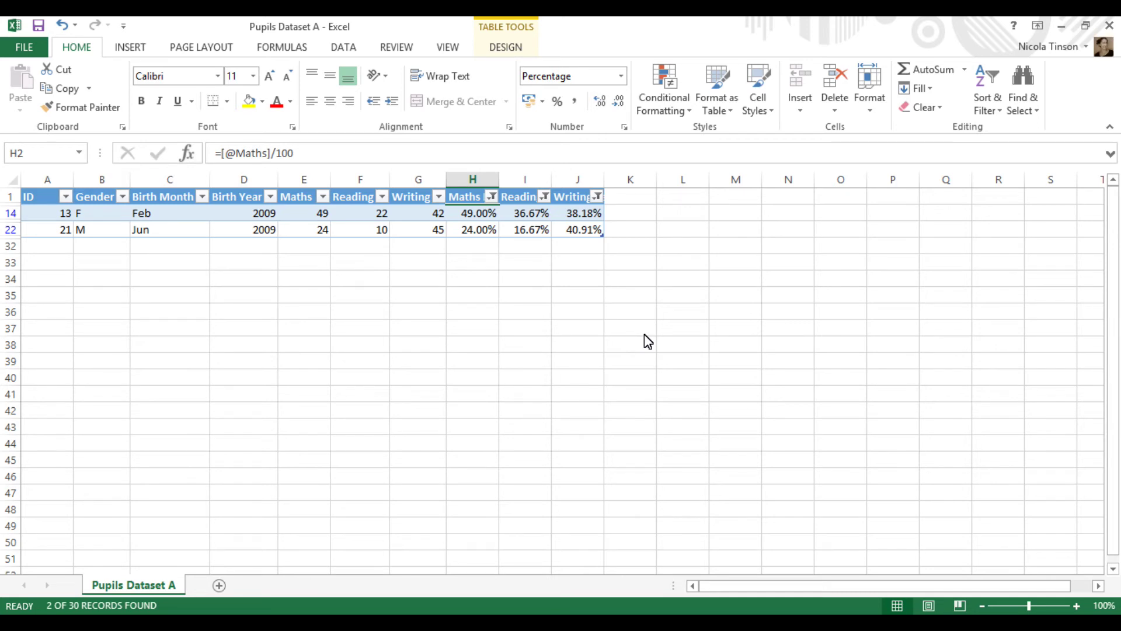
left_click(496, 215)
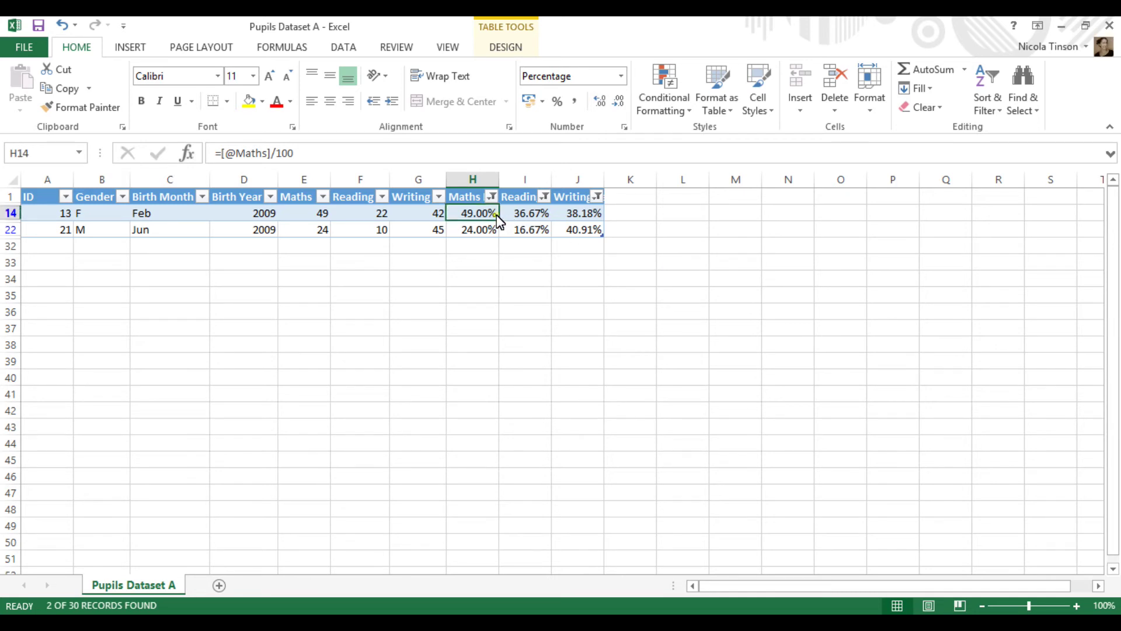
left_click(528, 219)
left_click(570, 217)
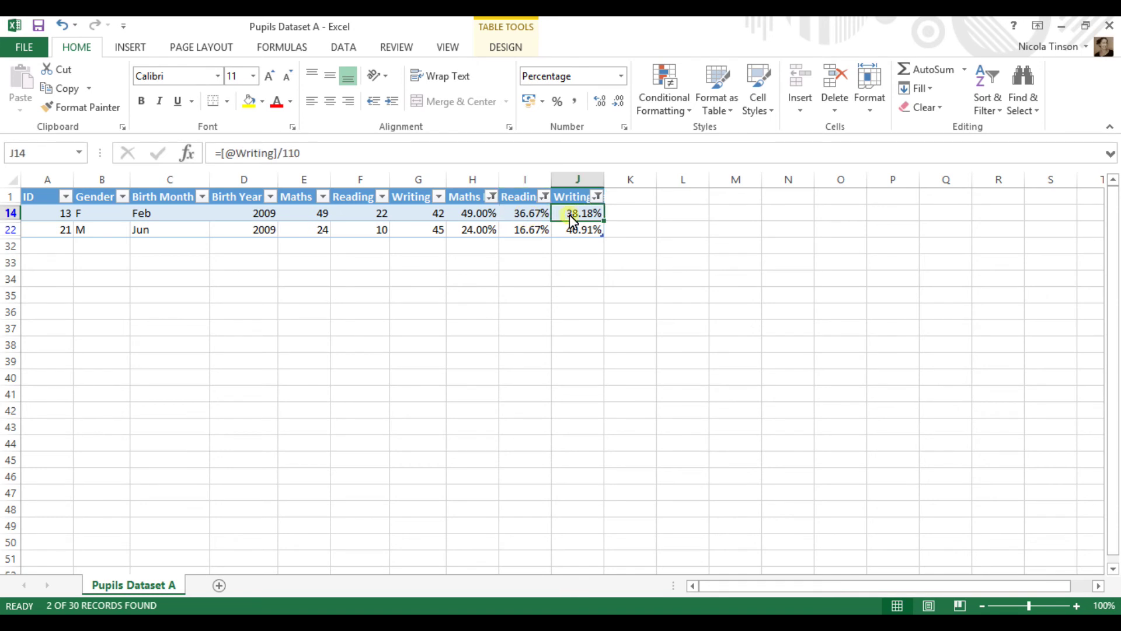